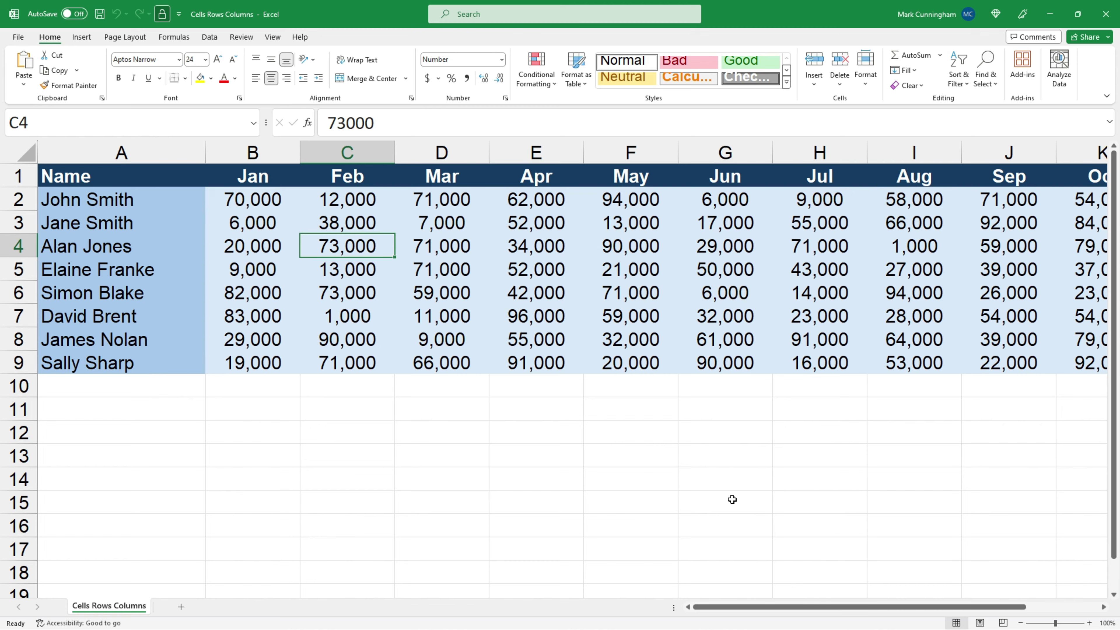
- Select single cells in the Jan column one after another: B9, B6, B4 and the empty cell B14
left_click(271, 366)
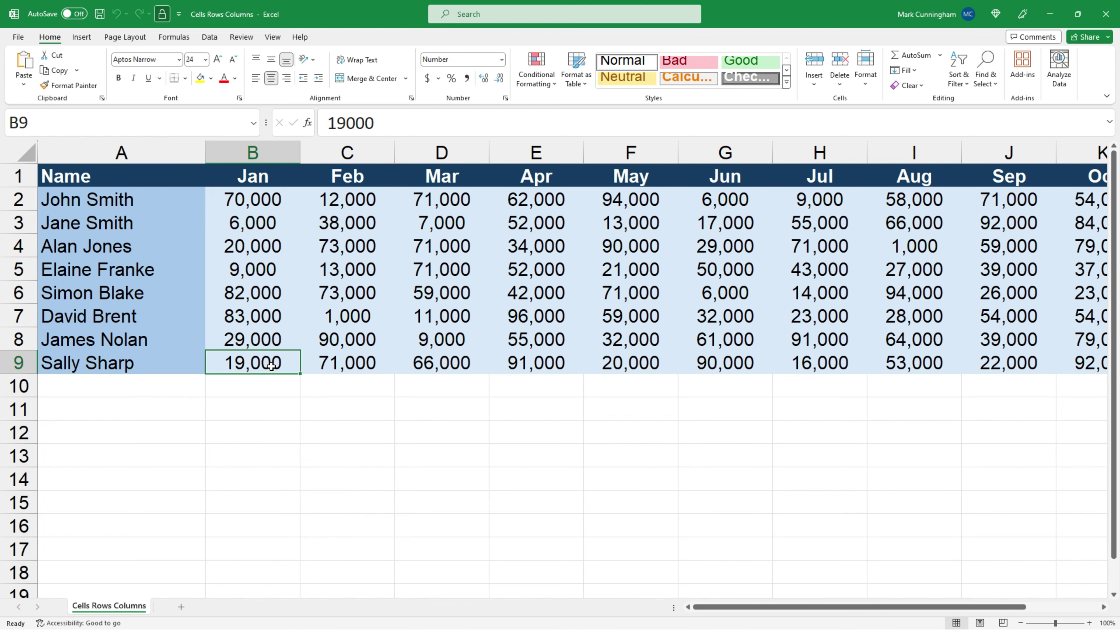
left_click(272, 293)
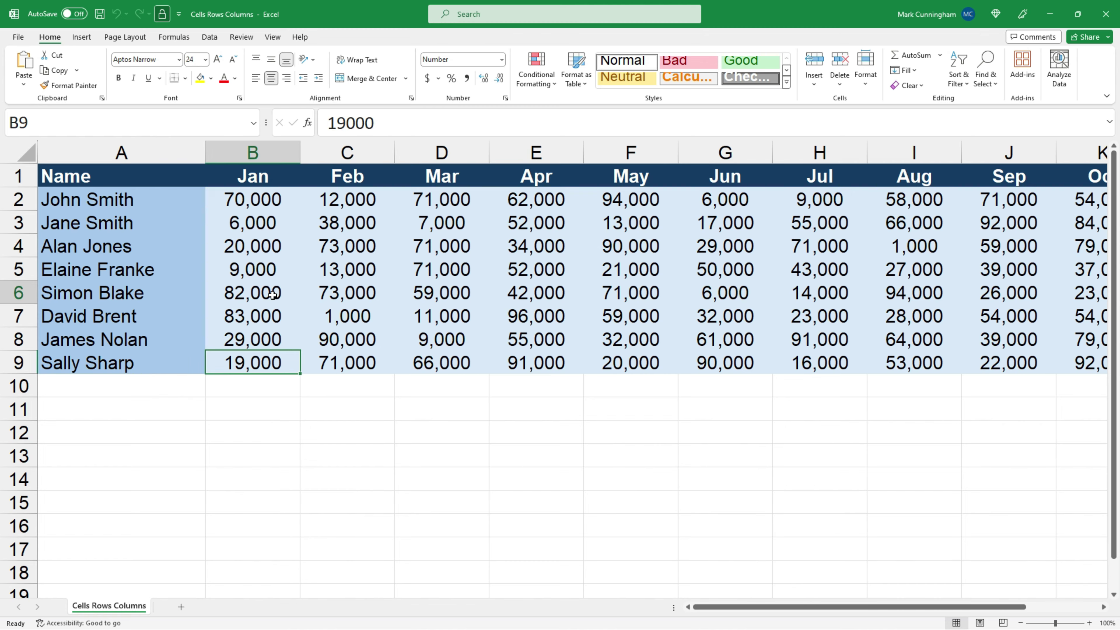
left_click(274, 249)
left_click_drag(267, 258, 264, 486)
left_click(264, 487)
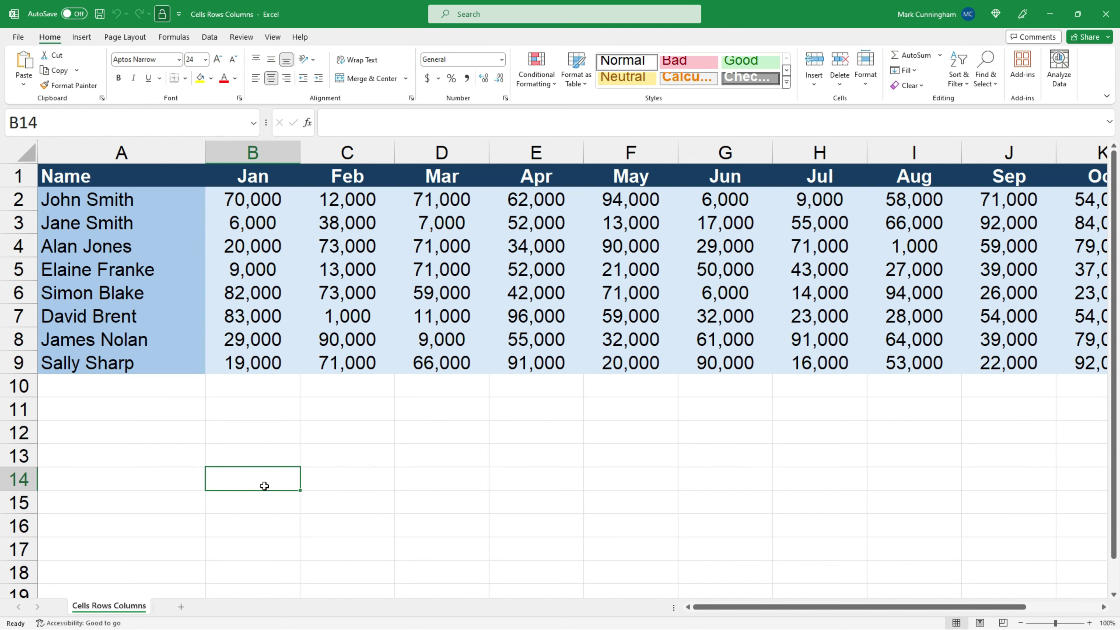
- Move the active cell from B14 three columns across and four rows up to E10
key("Right")
key("Right")
key("Right")
key("Up")
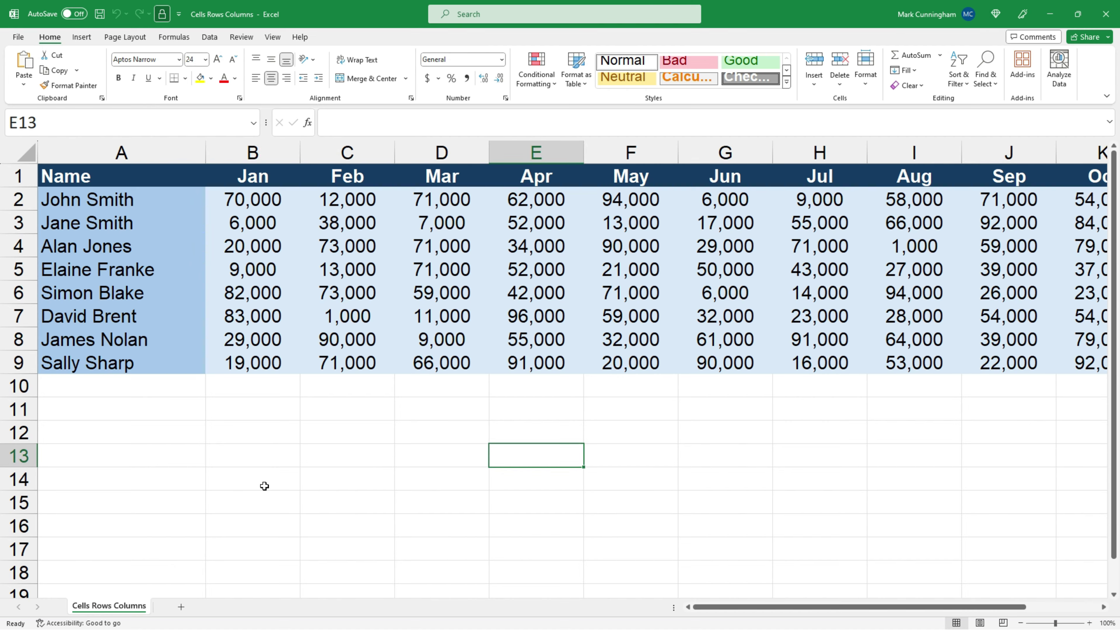
key("Up")
key("Up")
key("Up")
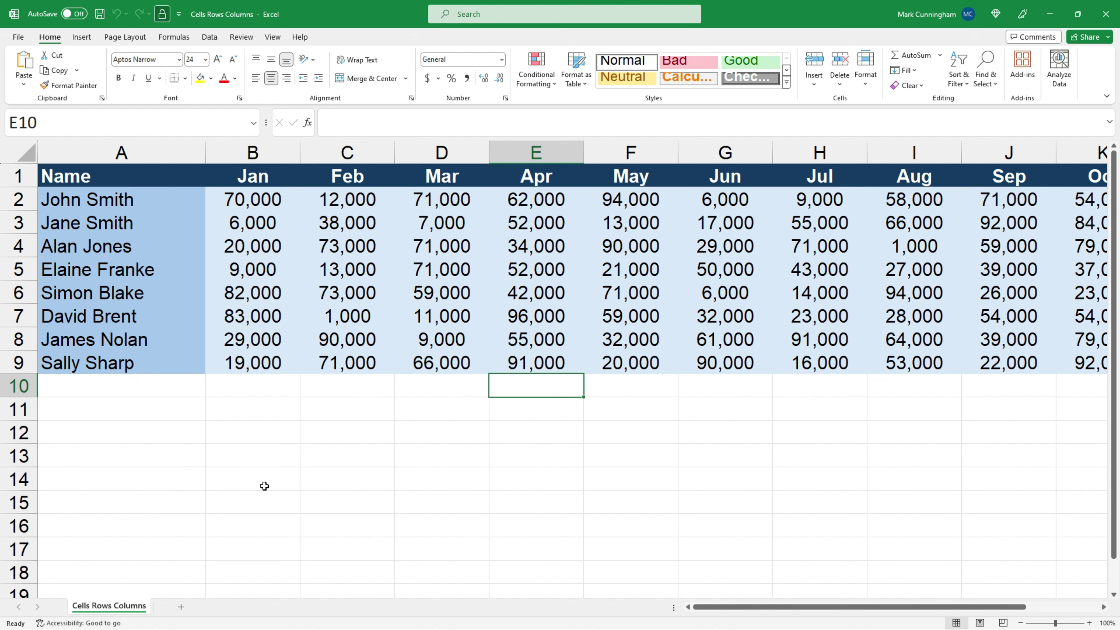
- Select whole columns B, D and F one at a time, and likewise whole rows 4 and 11
left_click(252, 152)
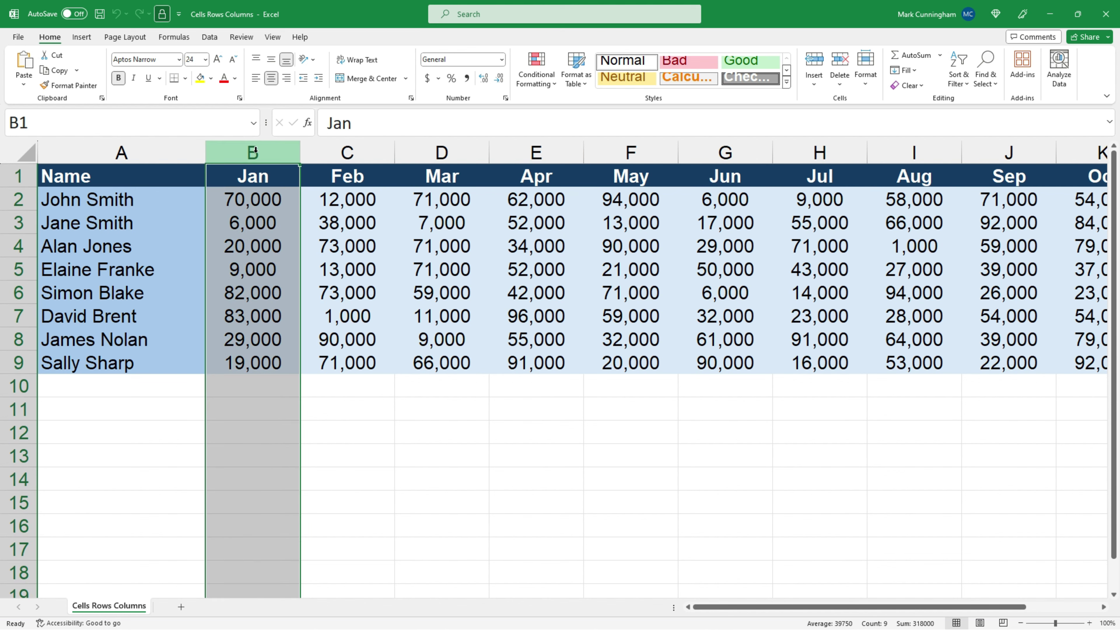
left_click(456, 152)
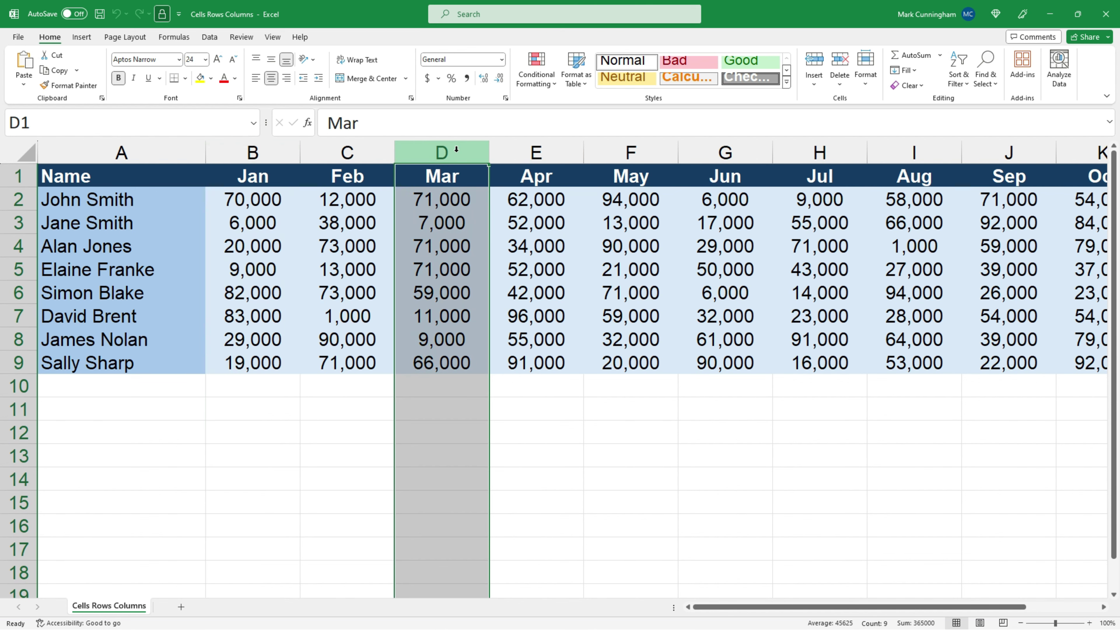
left_click(632, 149)
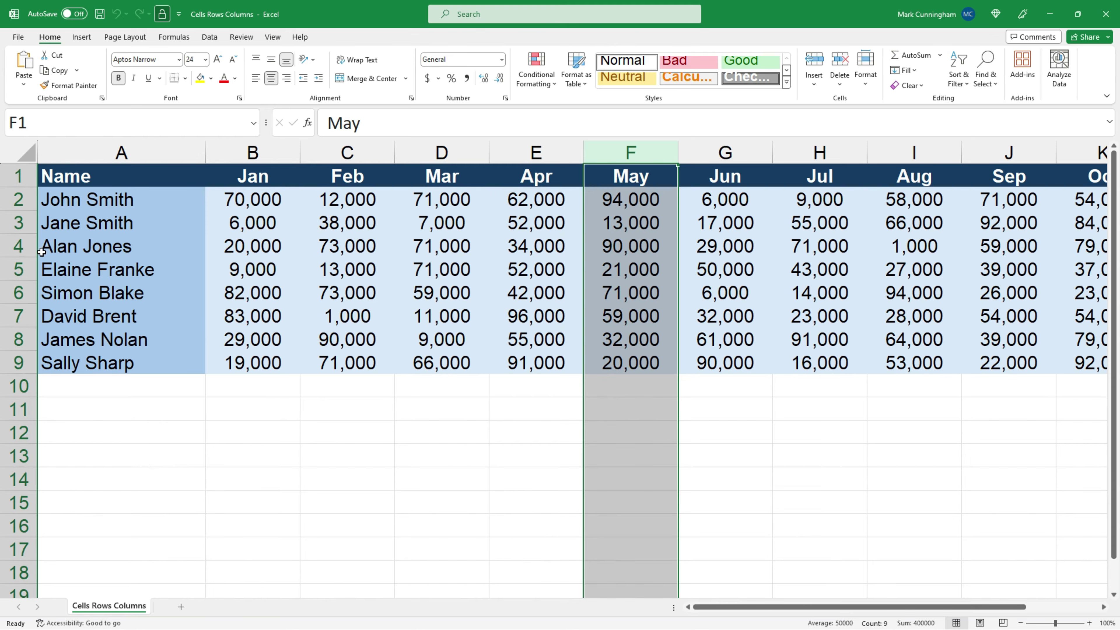
left_click(20, 246)
left_click(15, 408)
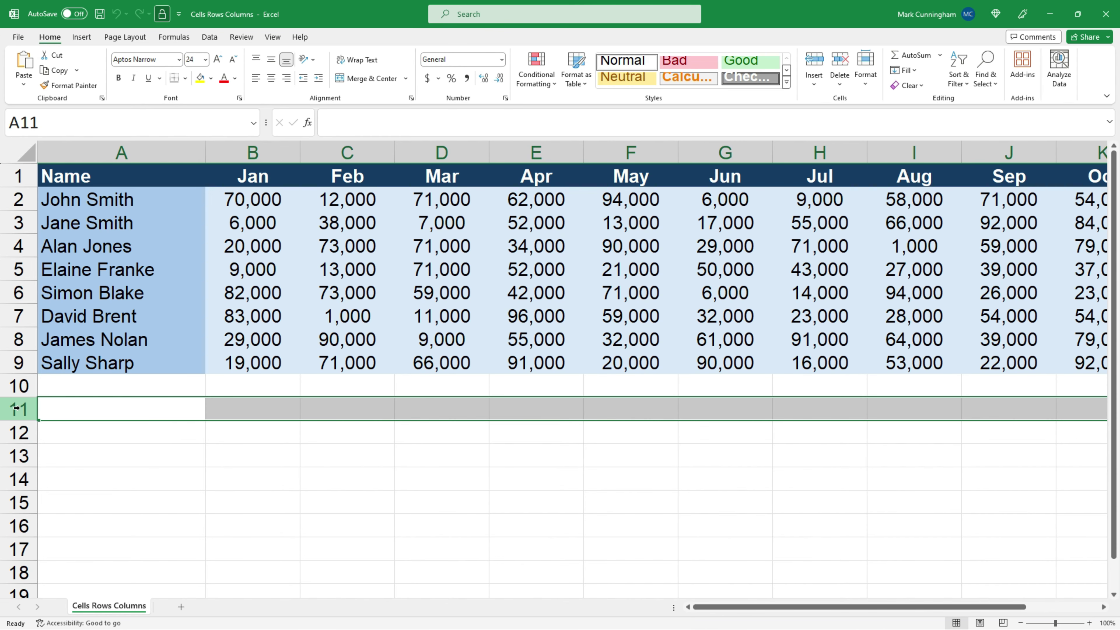
- Select the adjacent columns B through F (Jan to May) as one continuous range
left_click(254, 152)
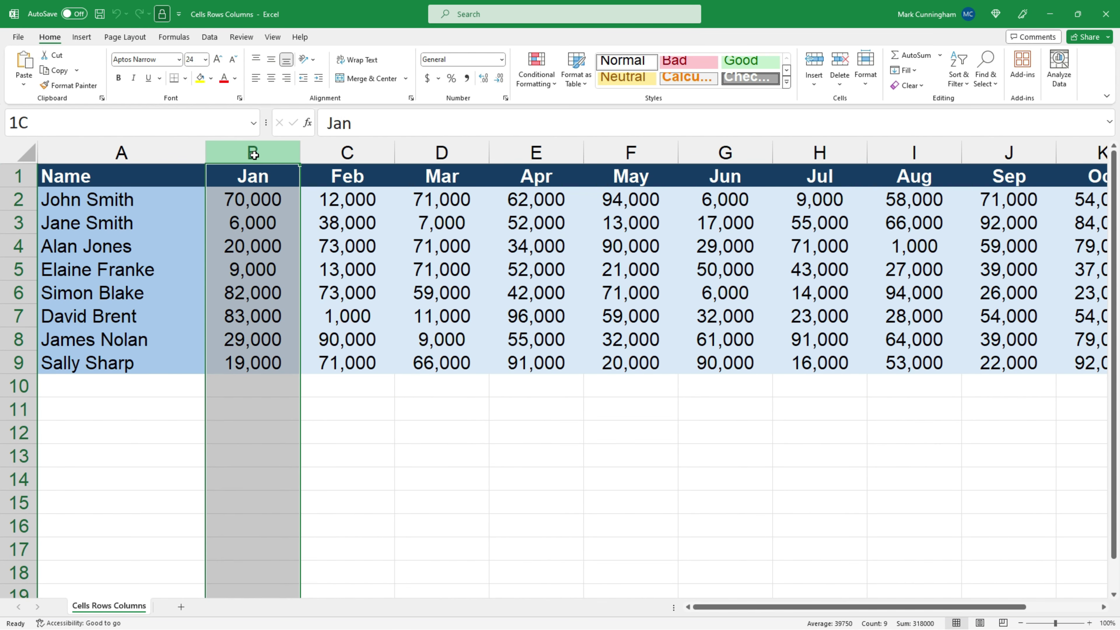
left_click_drag(254, 154, 614, 154)
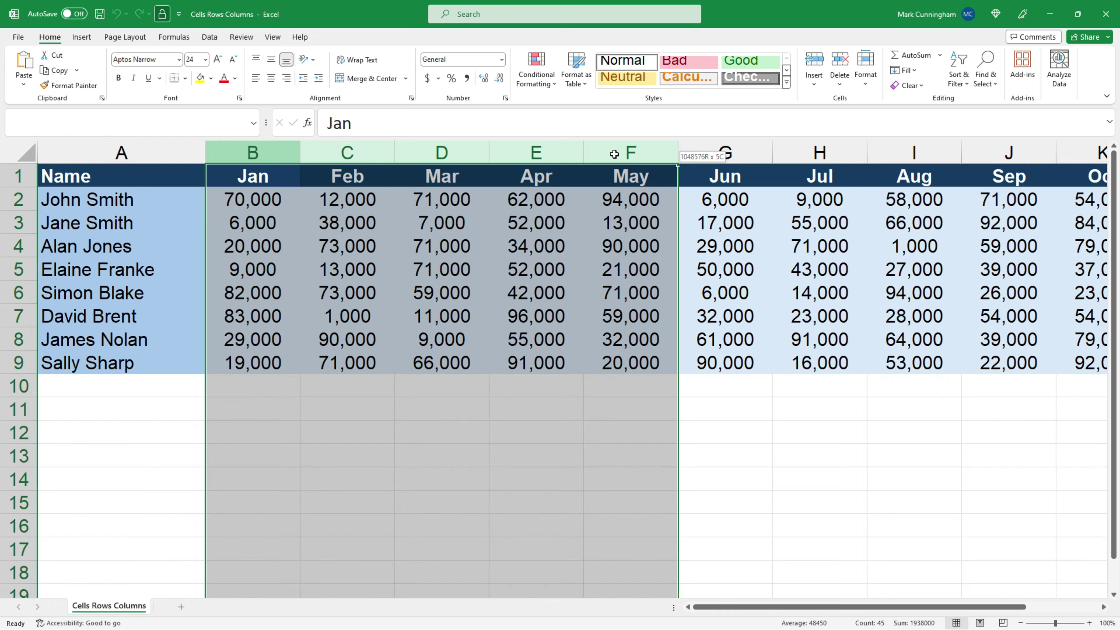
left_click_drag(615, 154, 618, 152)
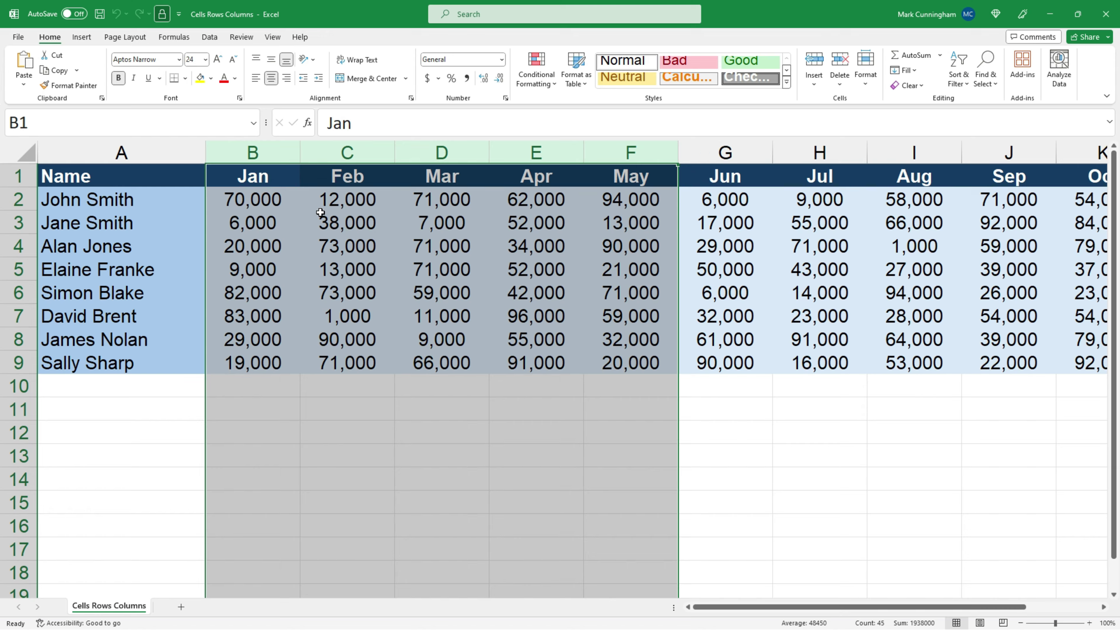
- Select the separate columns A, D, E, G and I together in one selection
left_click(158, 151)
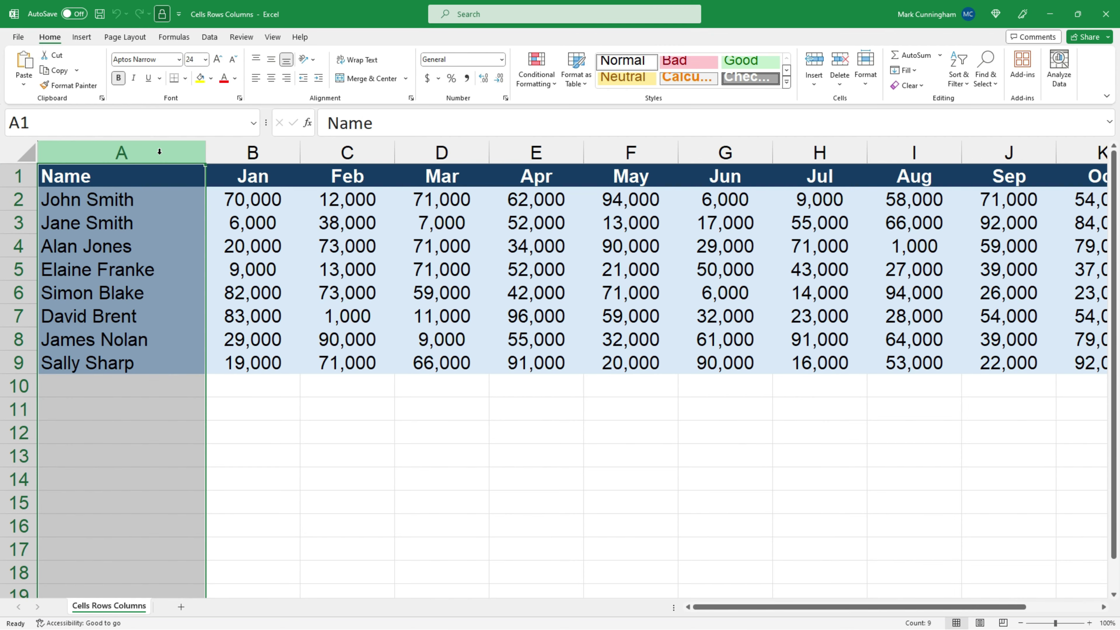
left_click(436, 153, "ctrl")
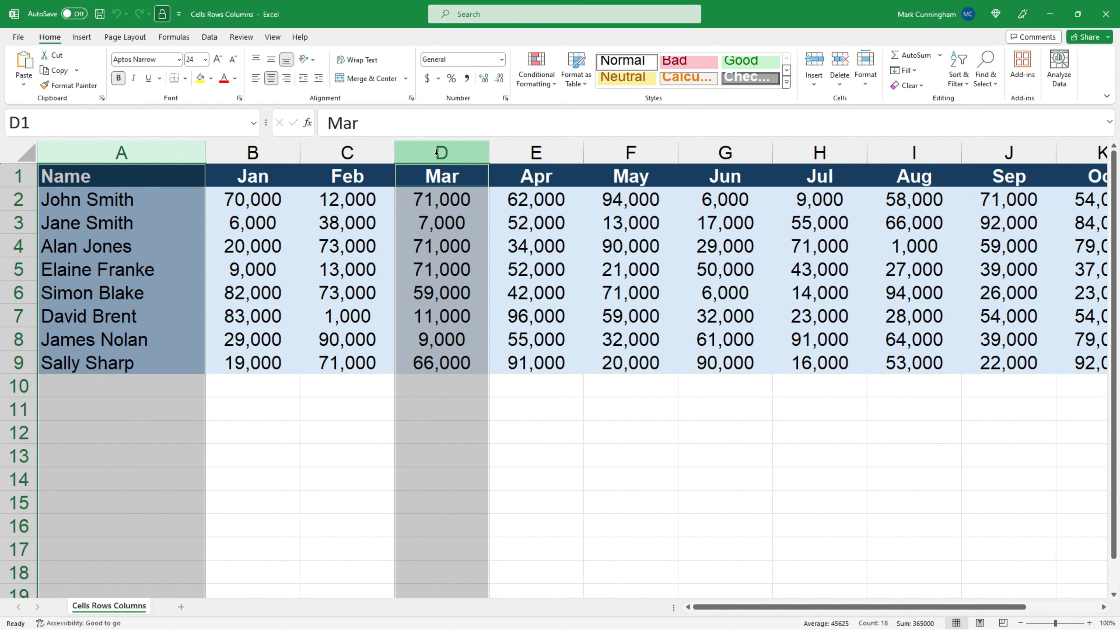
left_click(549, 154, "ctrl")
left_click(712, 153, "ctrl")
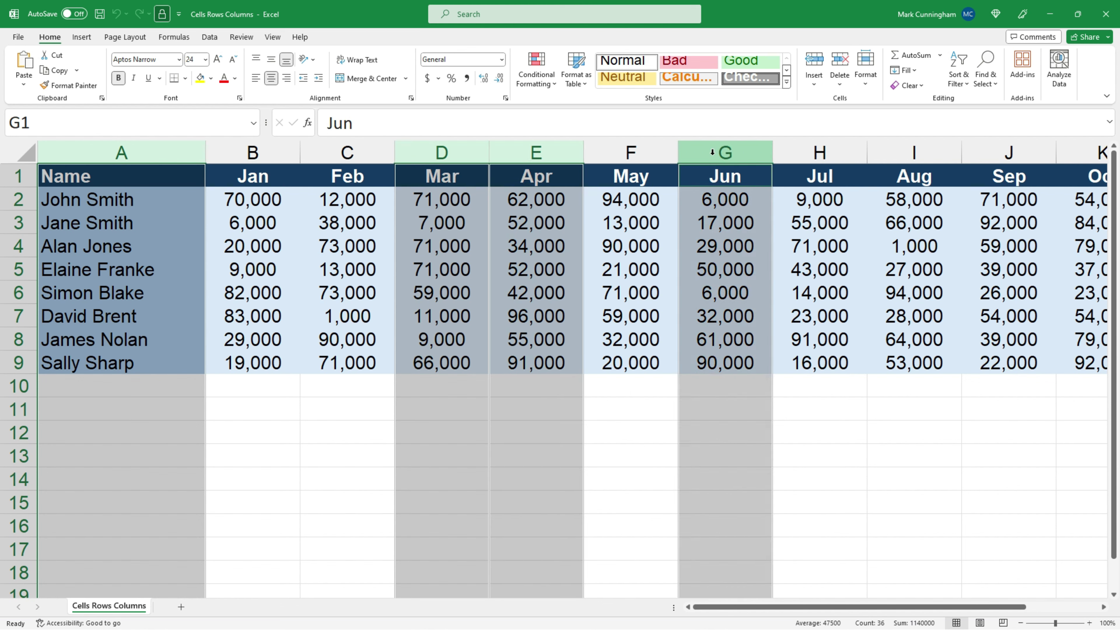
left_click(903, 152, "ctrl")
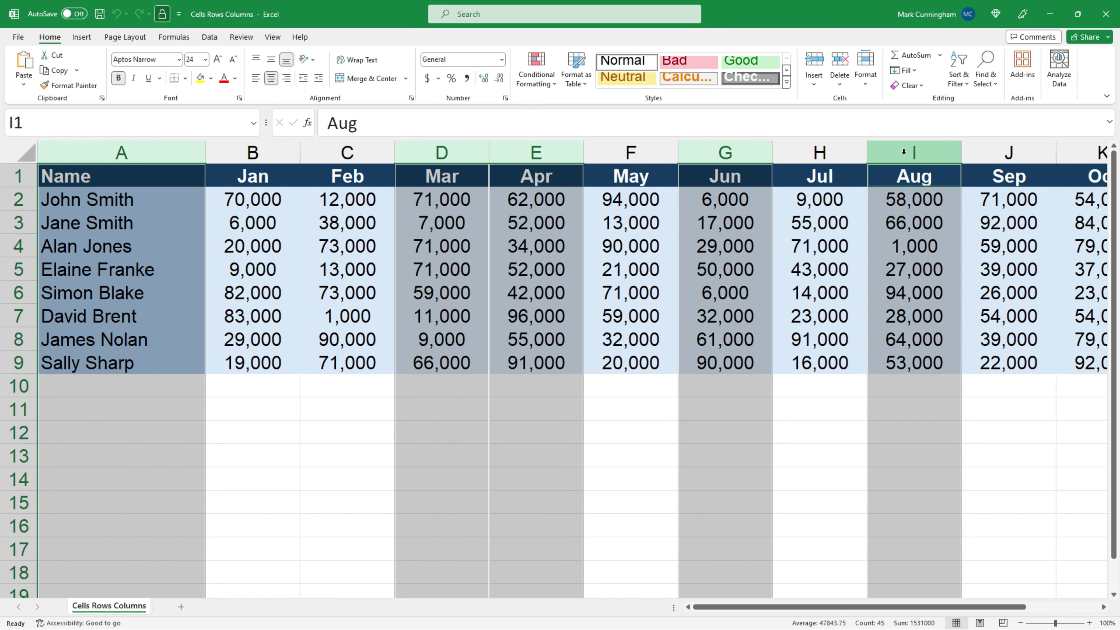
- Replace the selection with two separate column blocks, B through E and G through I
left_click(359, 194)
left_click(236, 152)
left_click_drag(346, 152, 528, 148)
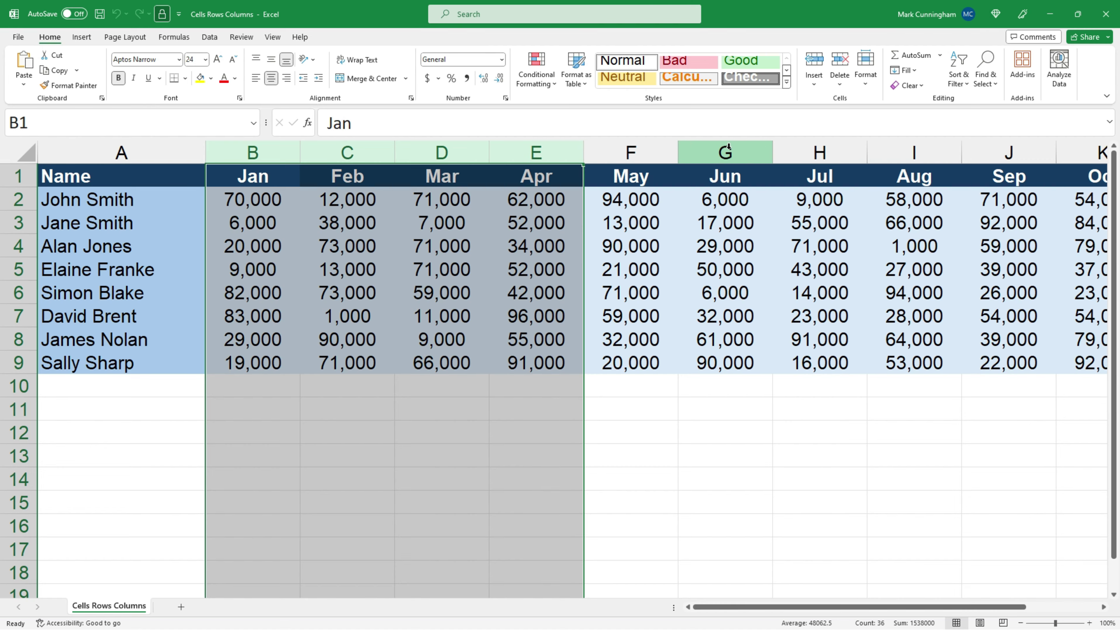
left_click_drag(729, 147, 881, 153, "ctrl")
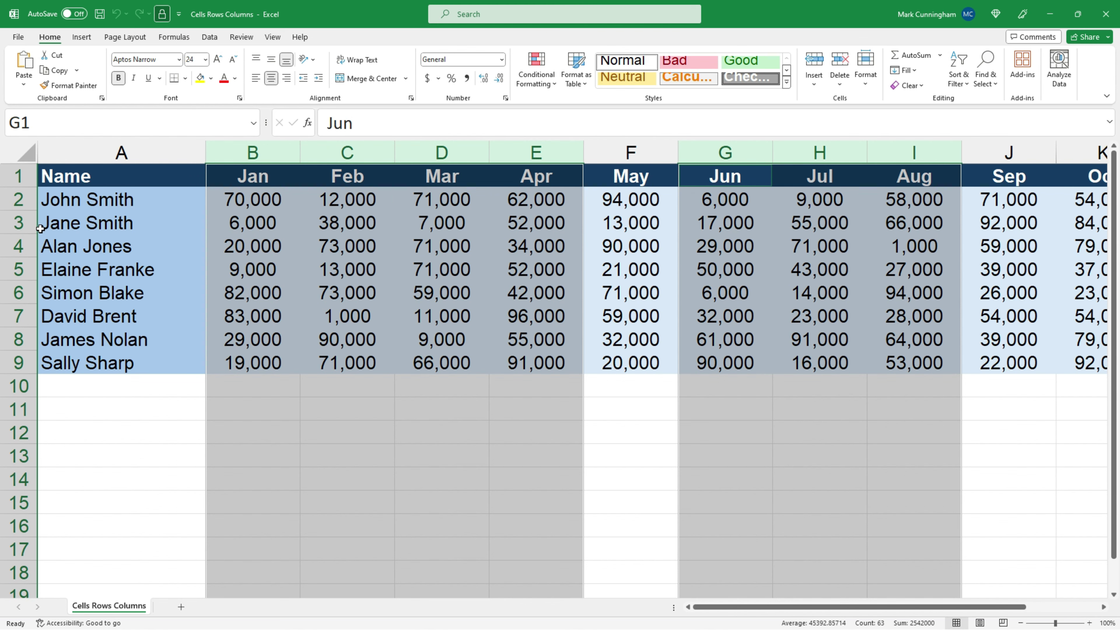
- Select the adjacent rows 3 through 5 as one continuous block
left_click(20, 225)
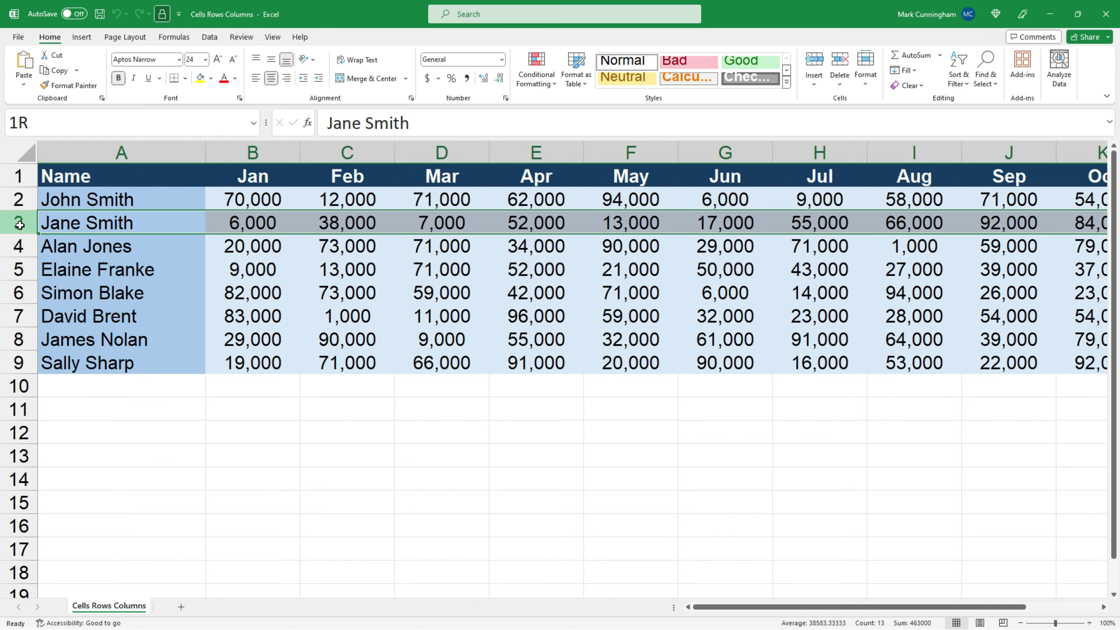
left_click_drag(19, 225, 18, 270)
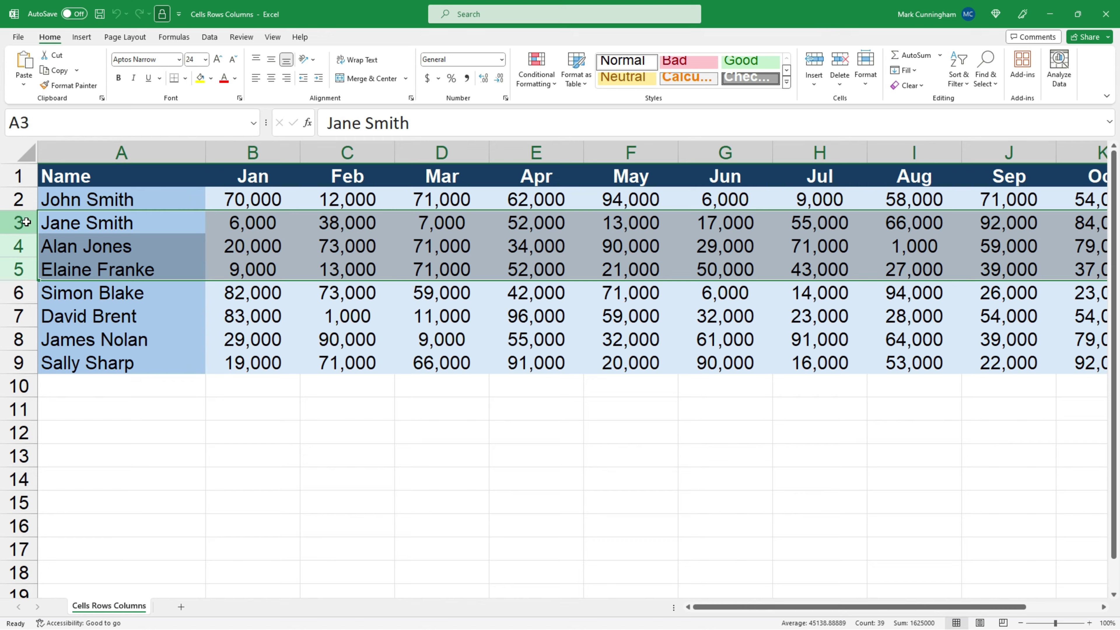
left_click_drag(26, 222, 18, 272)
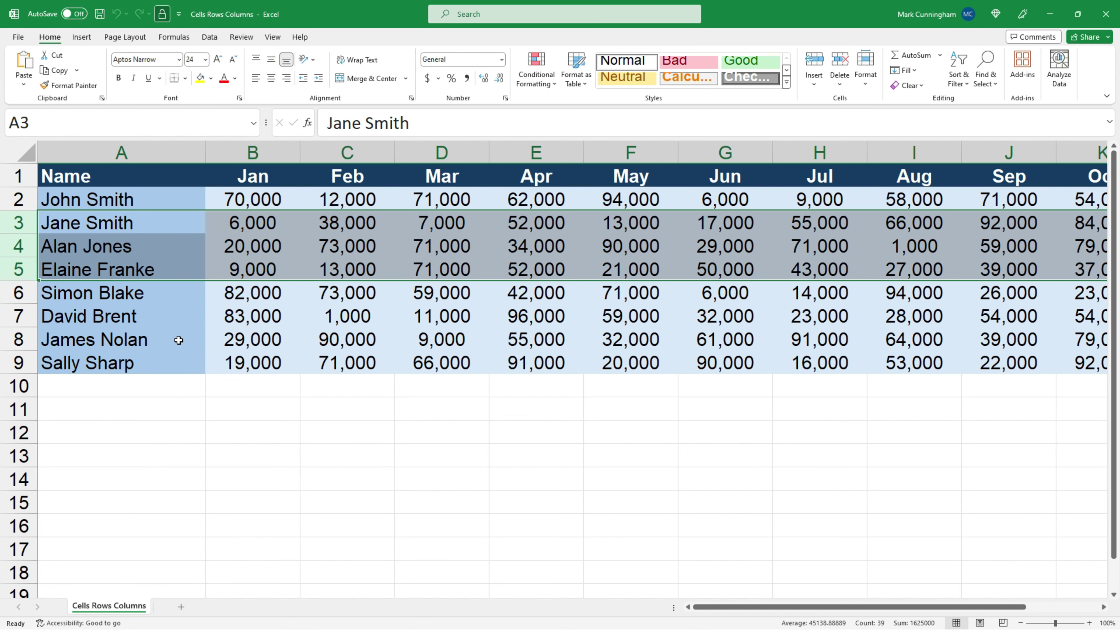
- Select the separate rows 2, 4 and 6 together with the row block 11 through 14
left_click(26, 201)
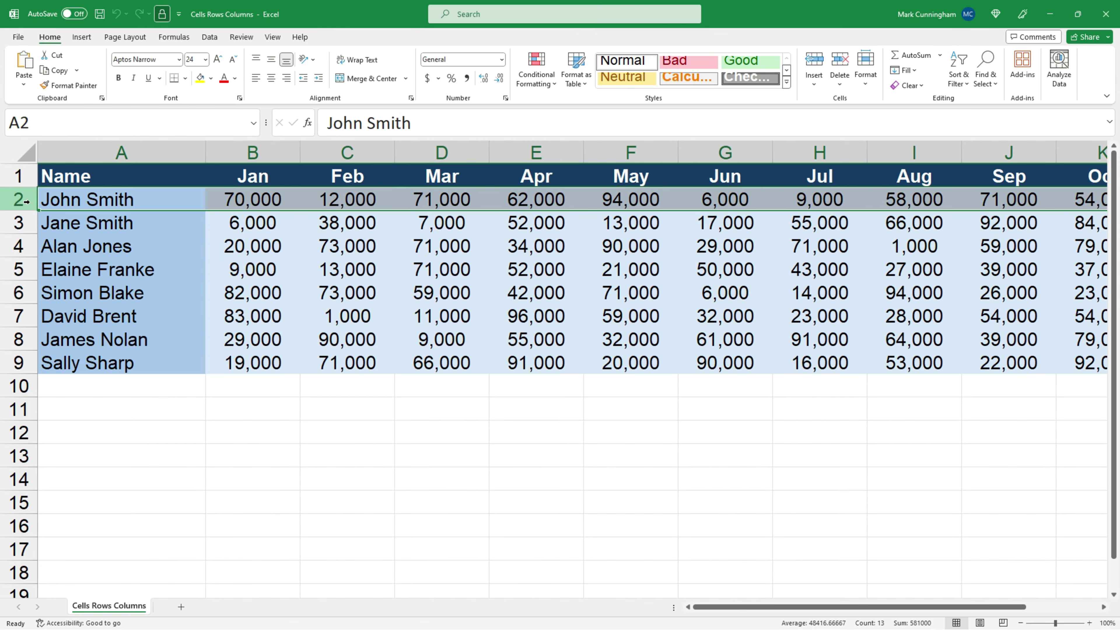
left_click(18, 246, "ctrl")
left_click(20, 292, "ctrl")
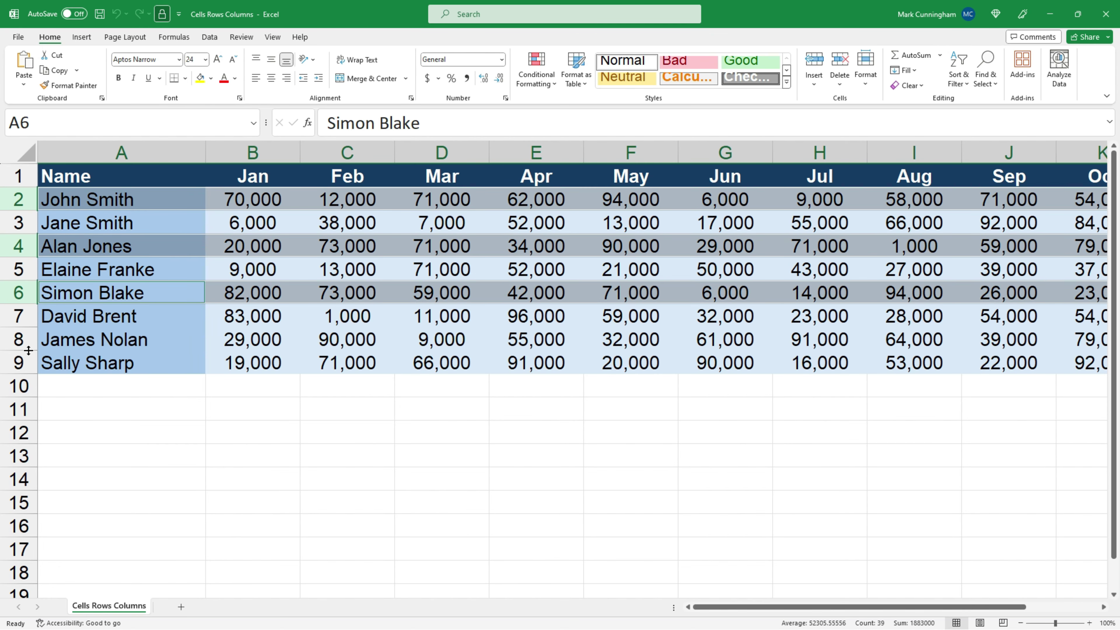
left_click_drag(20, 409, 17, 478)
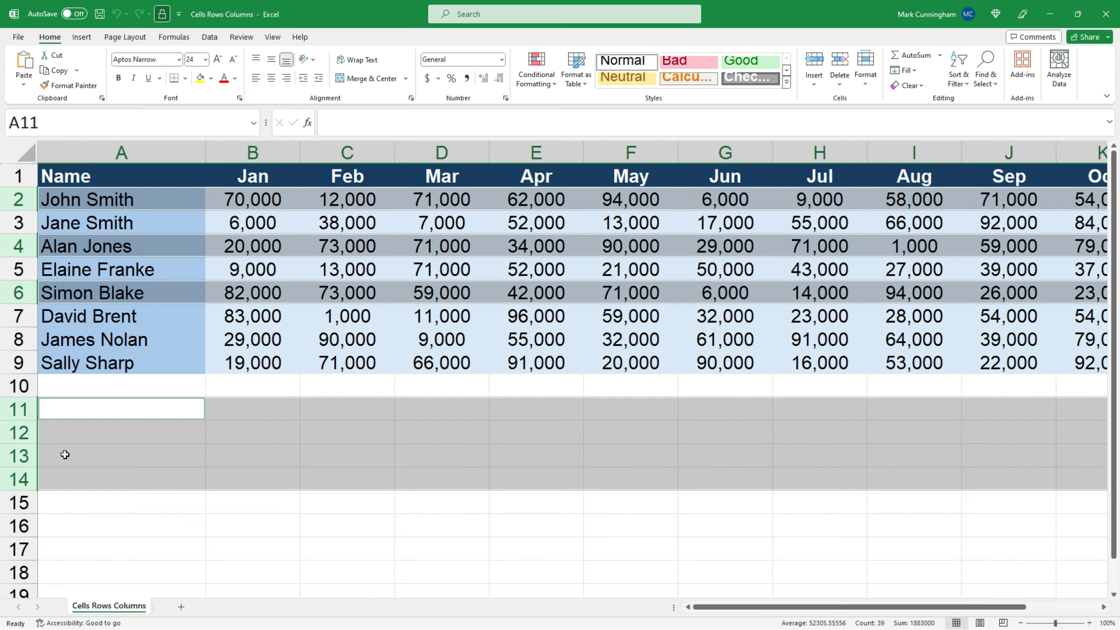
- Clear the row selection and select the cell range B3:C8 in the Jan and Feb columns
left_click(241, 386)
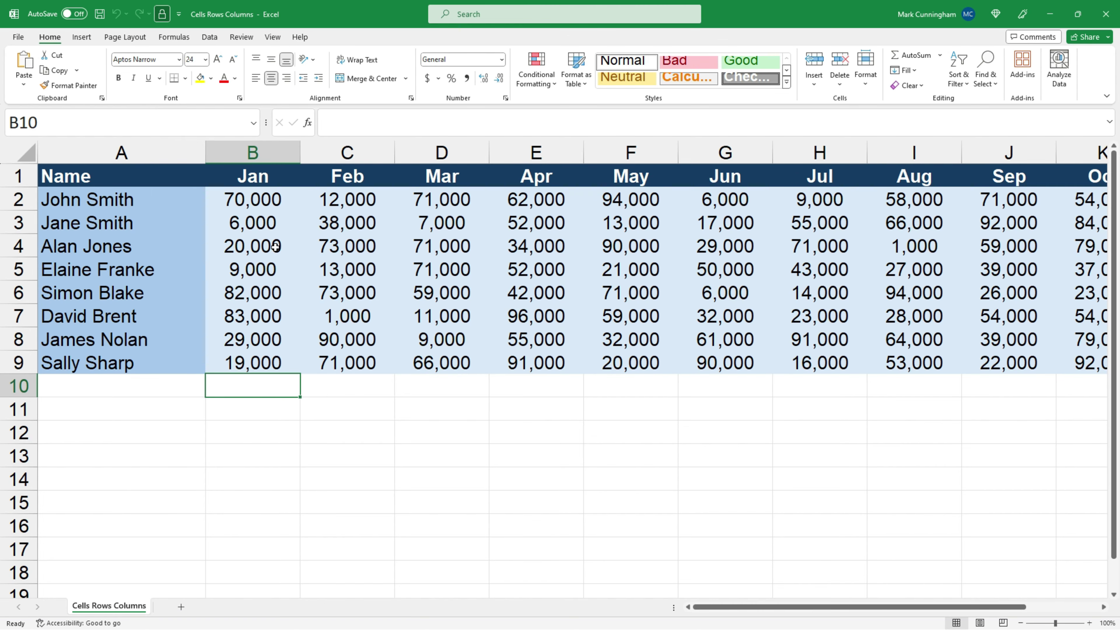
left_click(268, 223)
left_click_drag(268, 223, 257, 312)
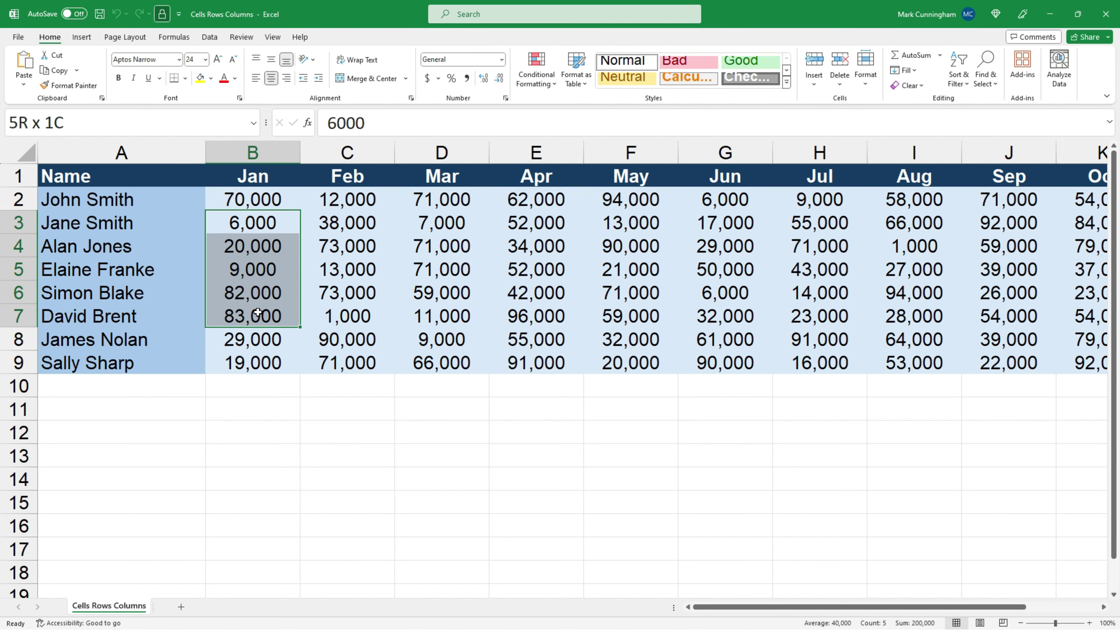
left_click_drag(257, 313, 383, 340)
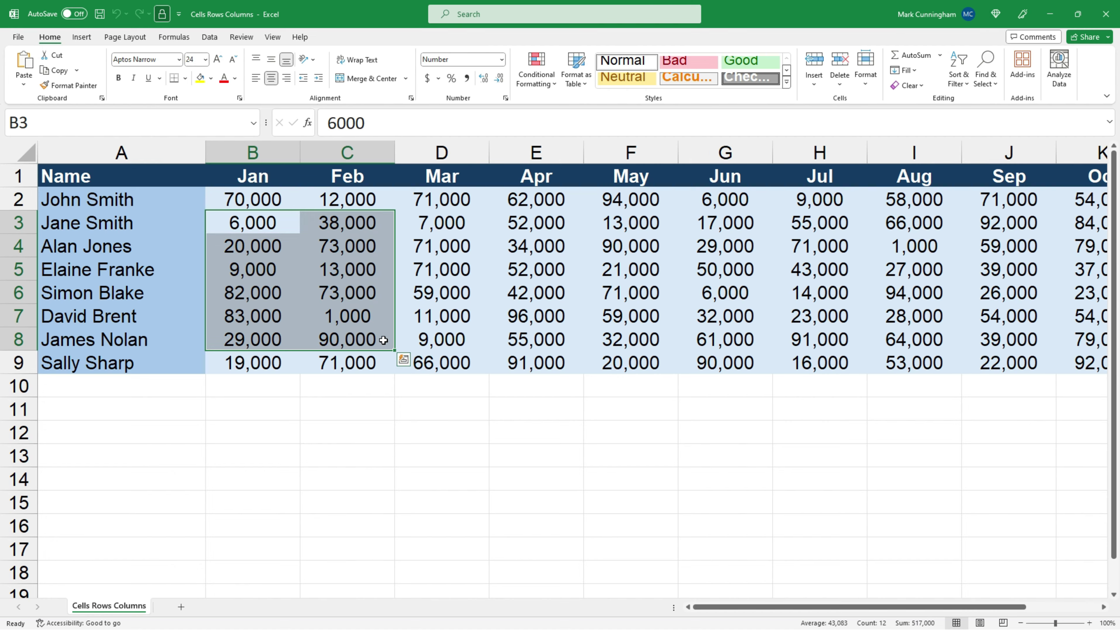
- Add cells E3, F6 and H4 and the ranges E8:E10 and H6:I8 to the existing selection
left_click(525, 224, "ctrl")
left_click(610, 295, "ctrl")
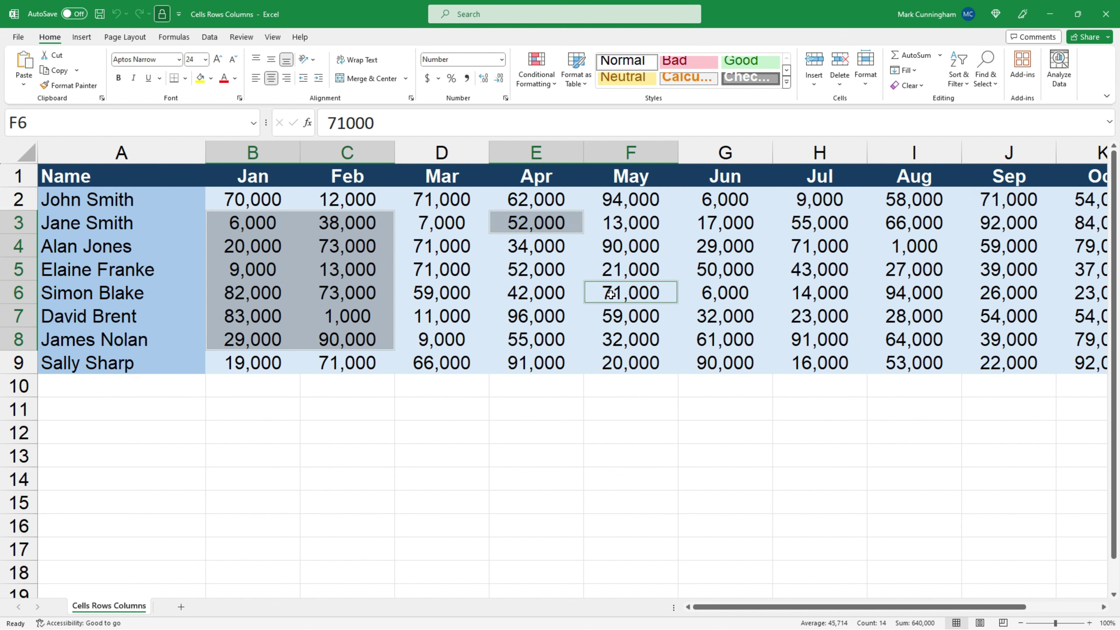
left_click_drag(565, 335, 566, 392)
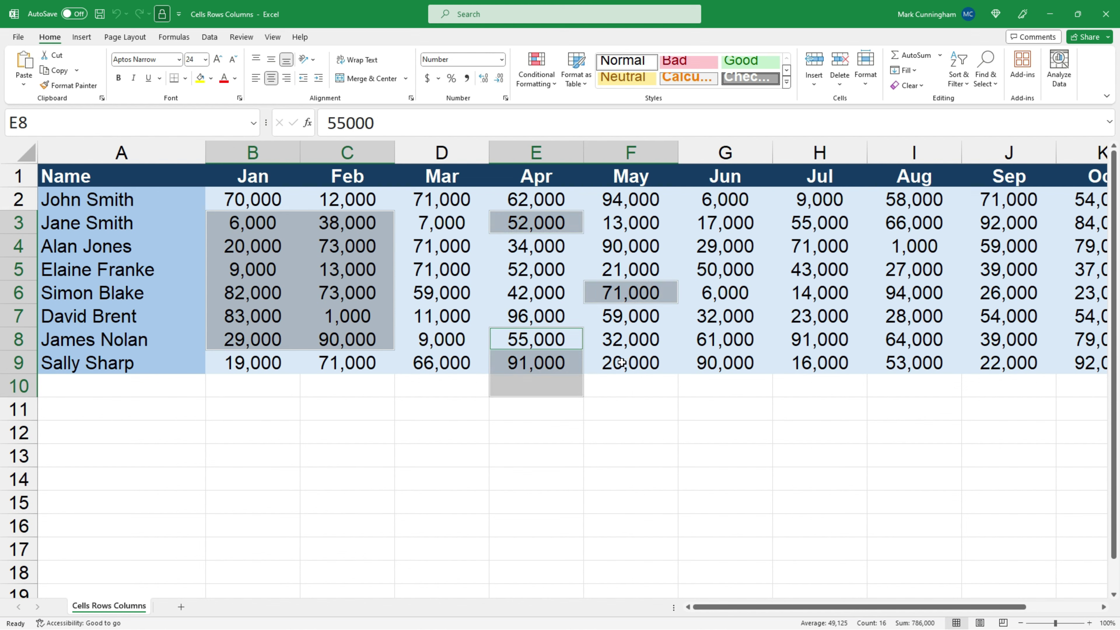
left_click(780, 242, "ctrl")
left_click_drag(815, 290, 894, 342)
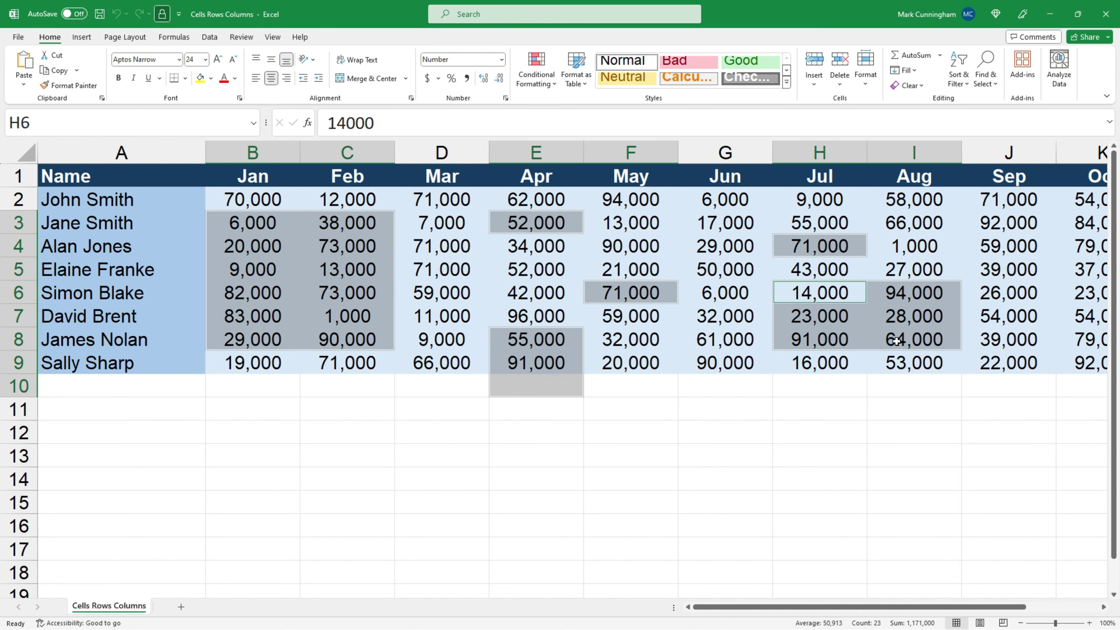
- Clear the selection, select columns B through F by their end columns, and extend the range through column I
left_click(371, 446)
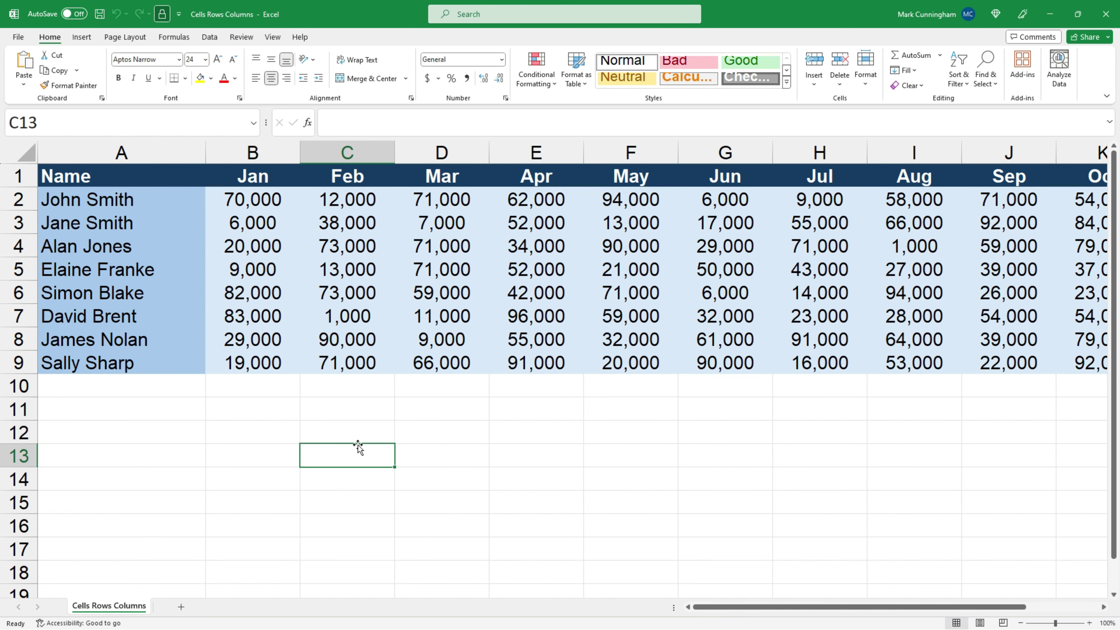
left_click(237, 151)
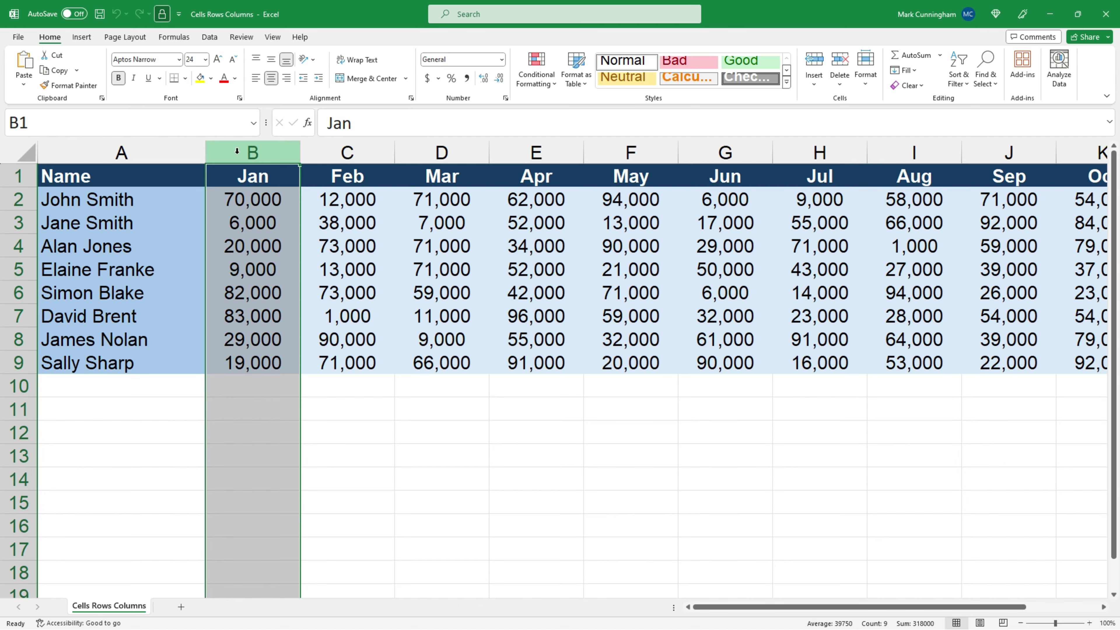
left_click(631, 153, "shift")
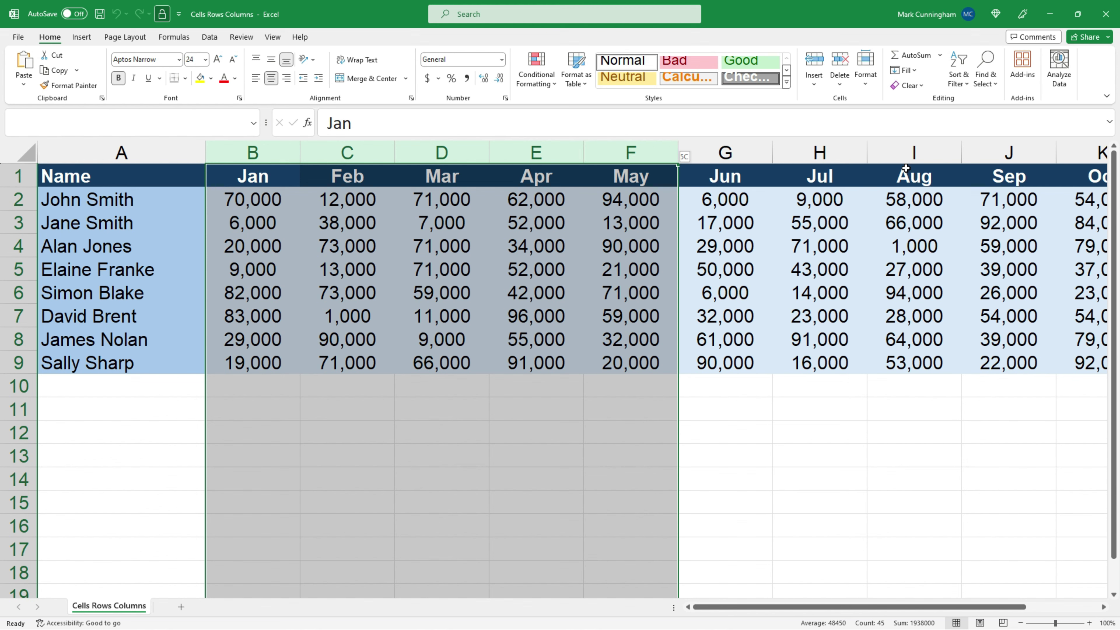
left_click_drag(919, 155, 919, 153)
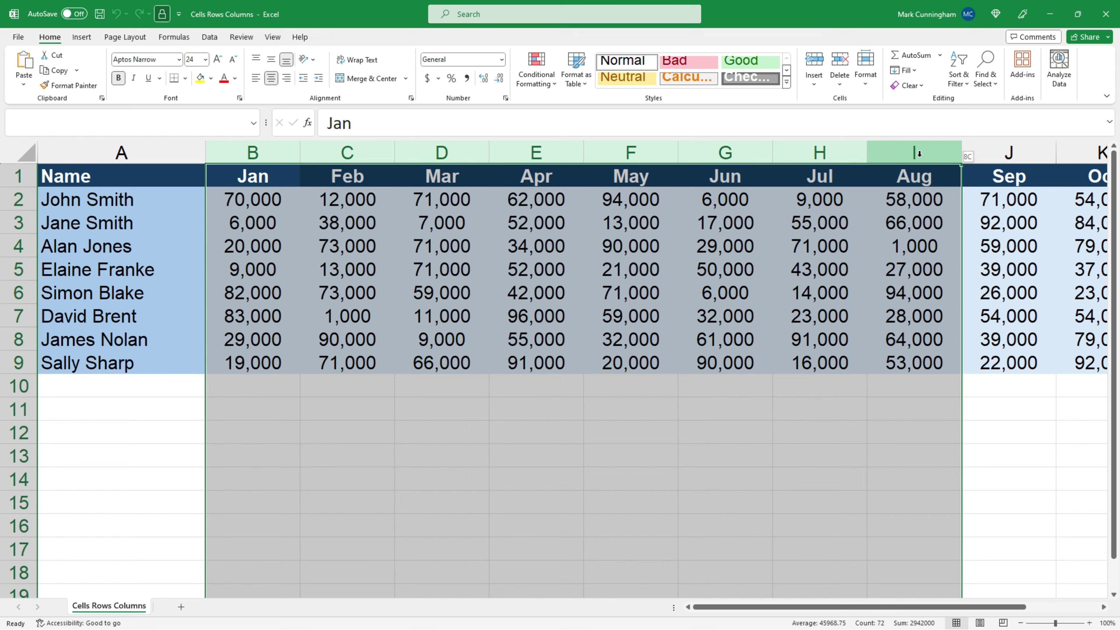
left_click_drag(919, 153, 918, 153)
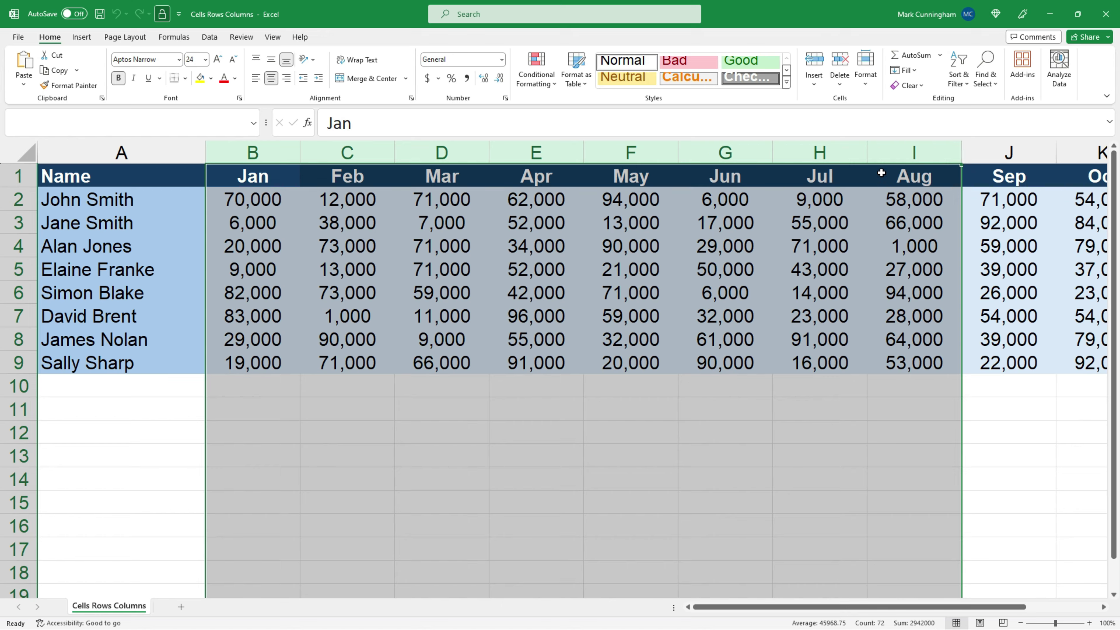
- Select the block of adjacent rows 3 through 7 by picking its first and last rows
left_click(19, 223)
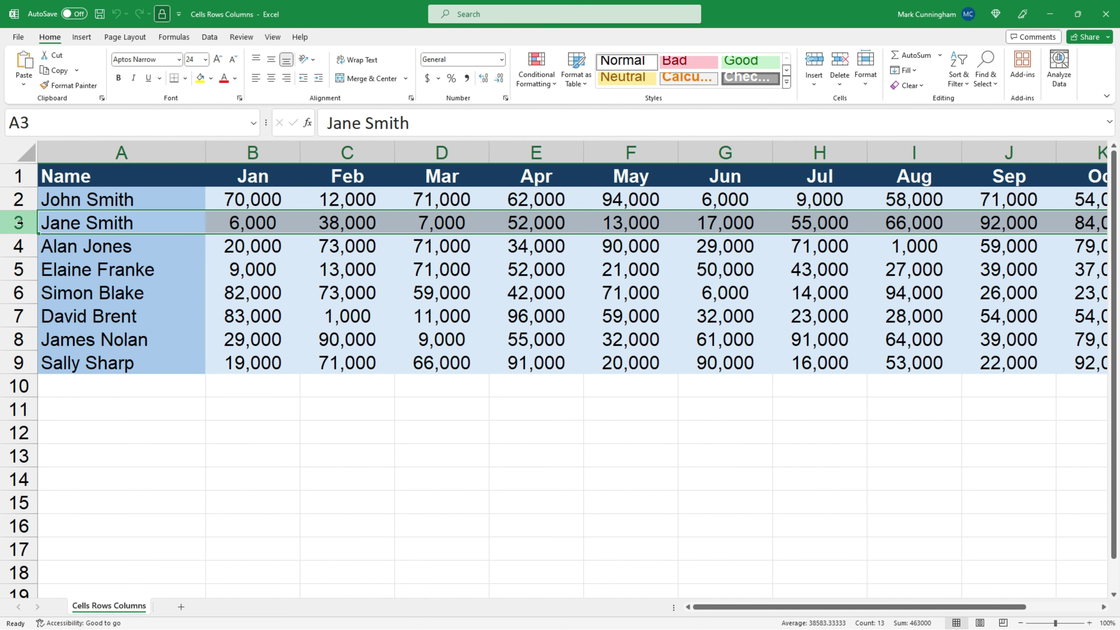
left_click(17, 315, "shift")
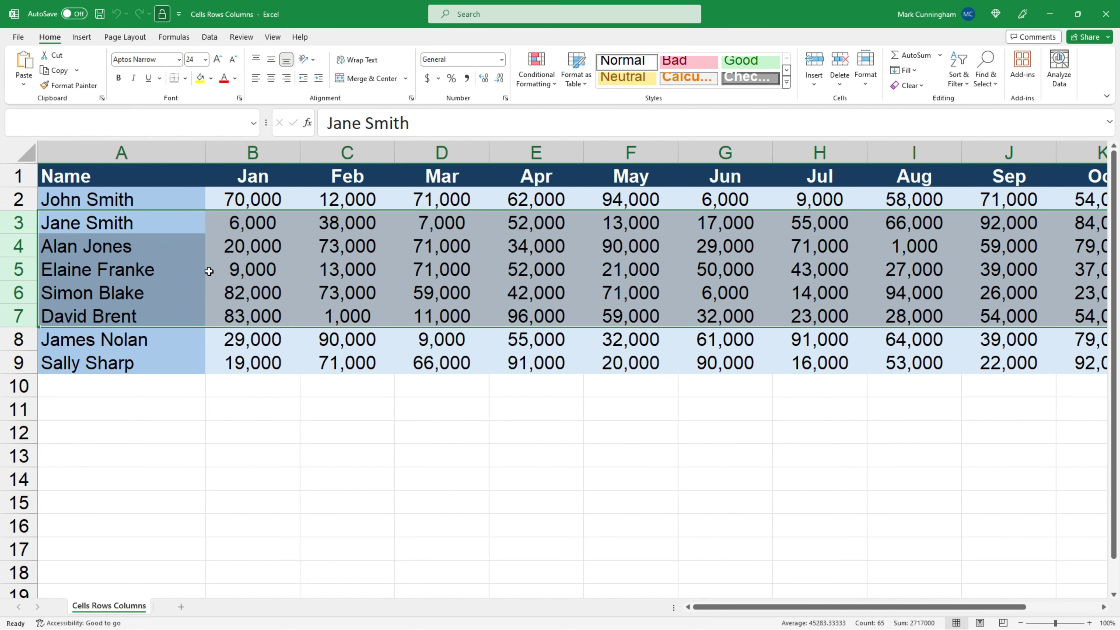
- Select cells B4:E4, extend the range down to E7, and clear the selection to cell E7
left_click(253, 252)
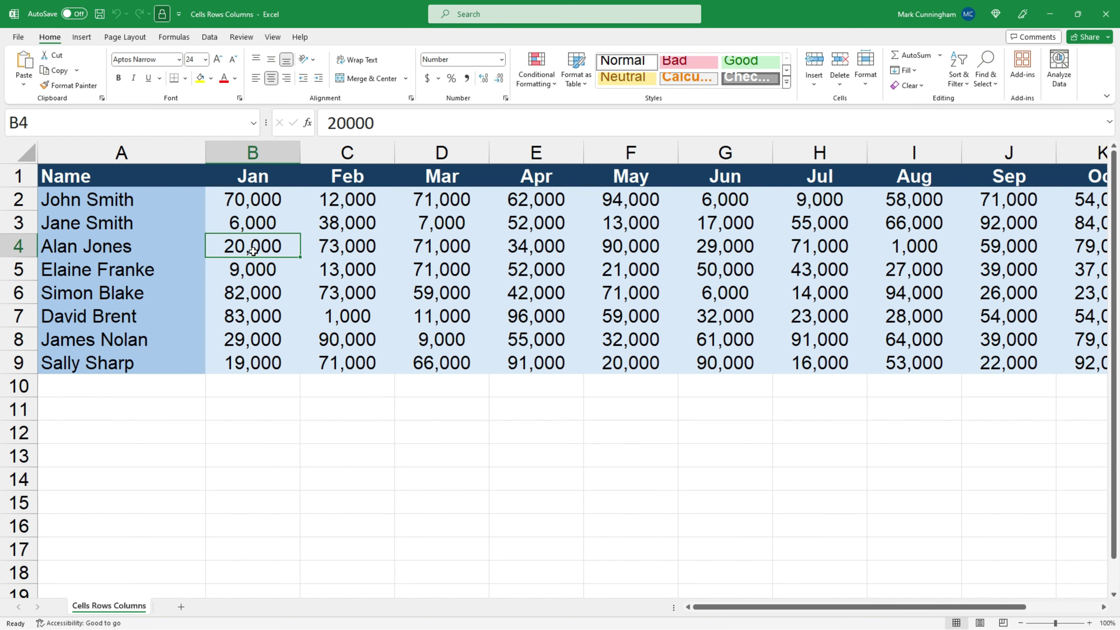
left_click(550, 246, "shift")
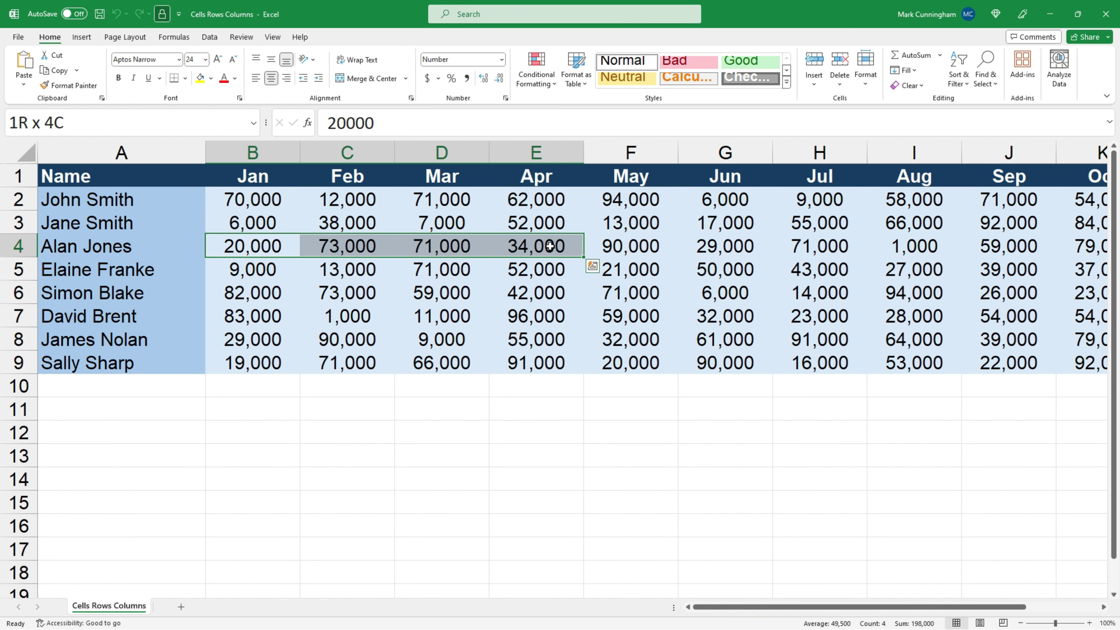
left_click(545, 315, "shift")
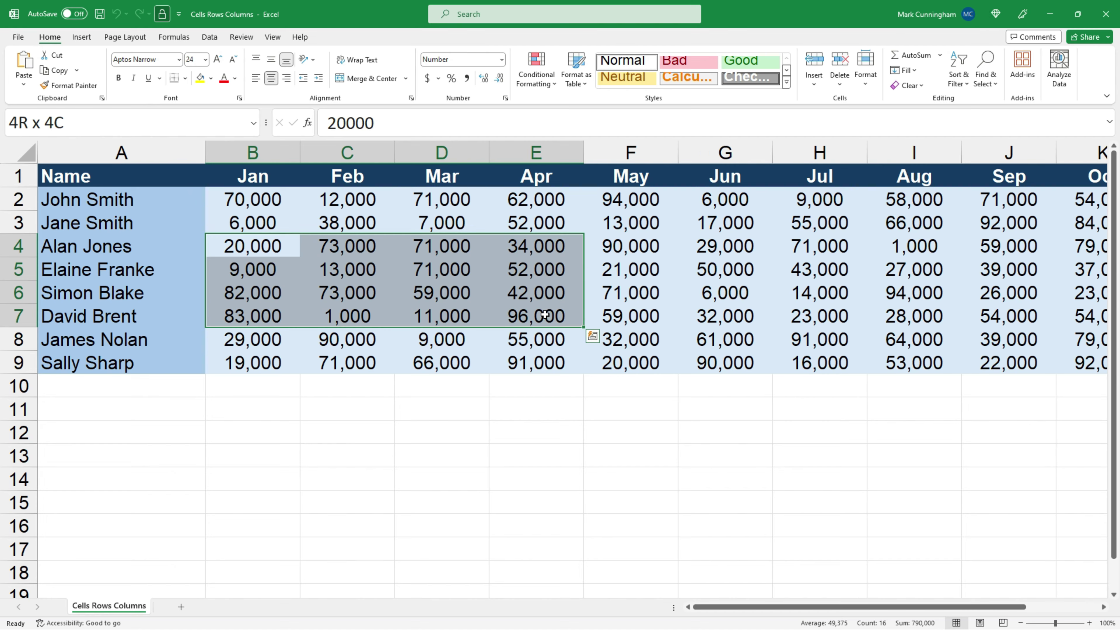
left_click(545, 315)
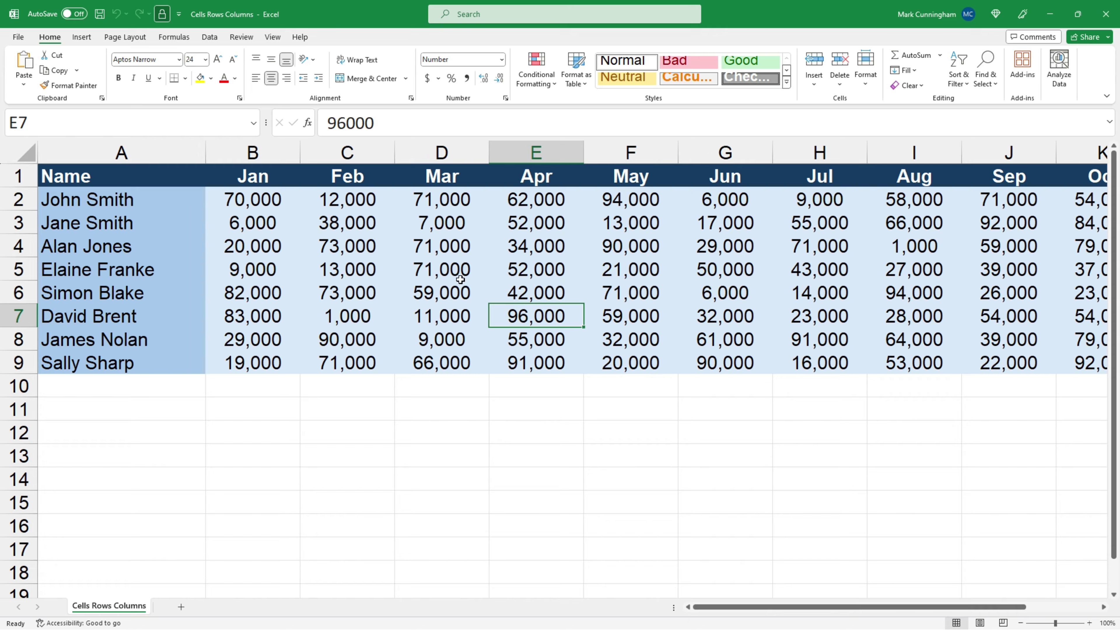
- Select all the monthly figures from B2 to the data's last row and column (B2:M9), and return to cell B2
left_click(270, 204)
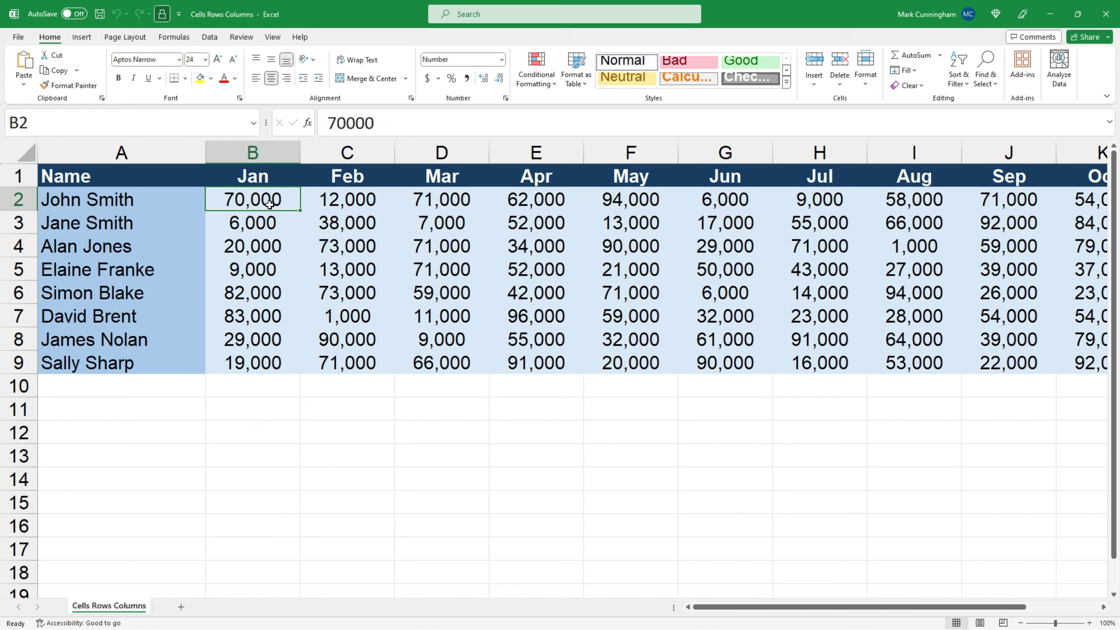
key("ctrl+shift+Down")
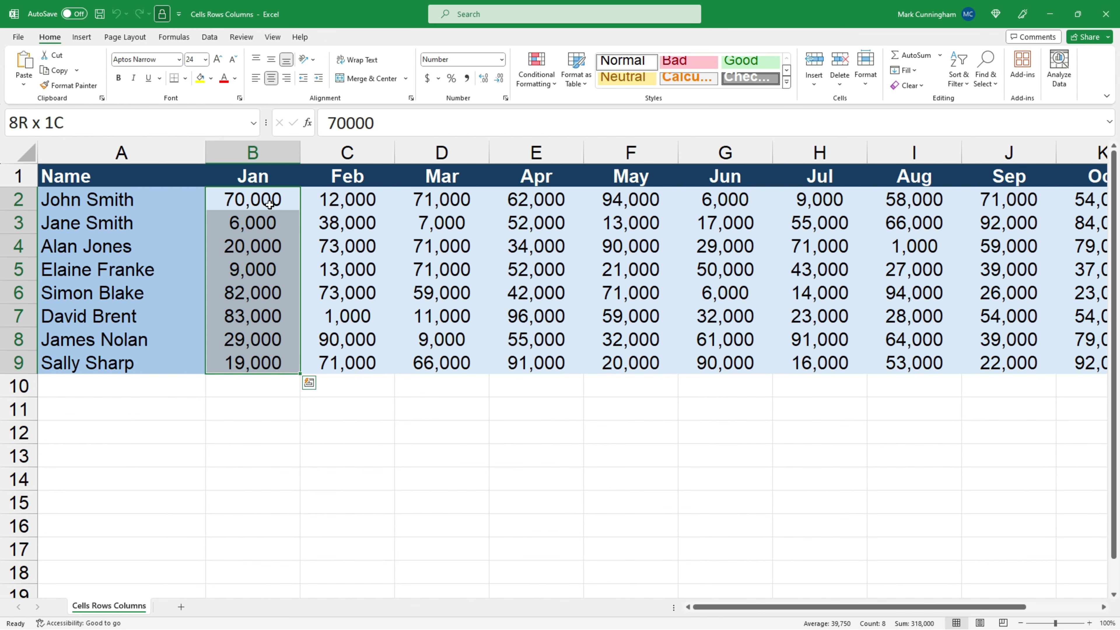
key("ctrl+shift+Right")
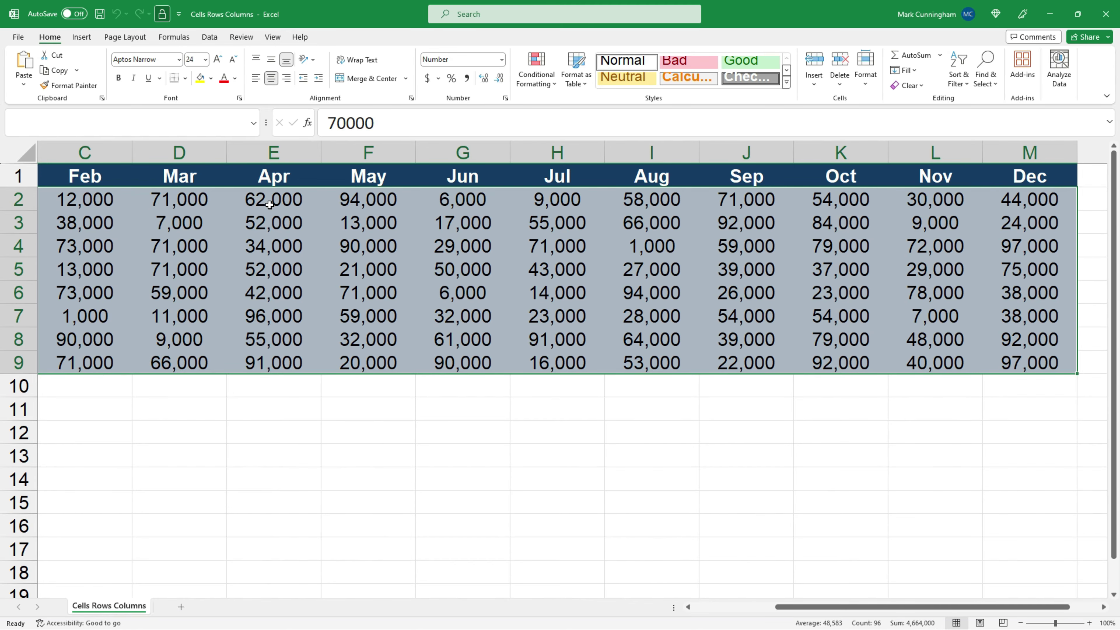
key("Left")
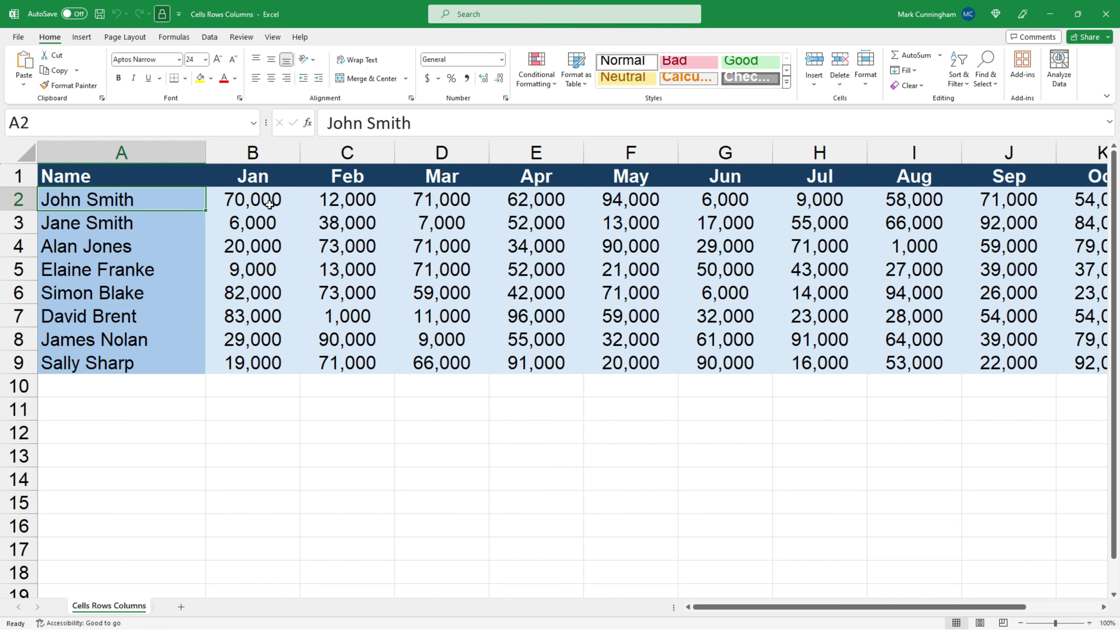
key("Right")
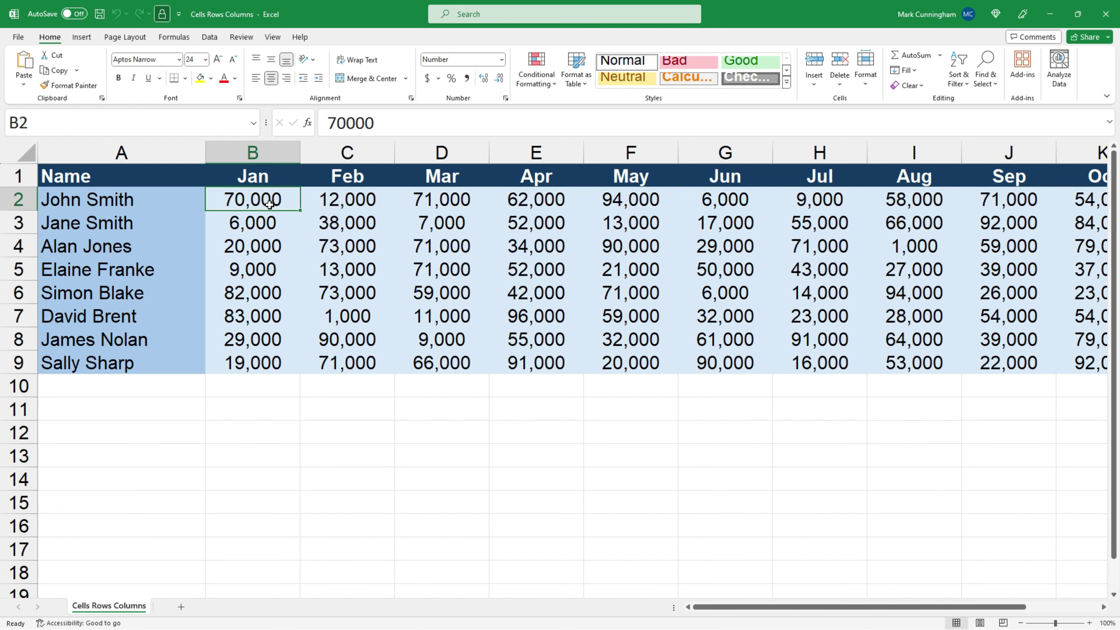
- Jump the active cell from B2 to the data edges at B9, M9 and A9 without selecting a range
key("ctrl+Down")
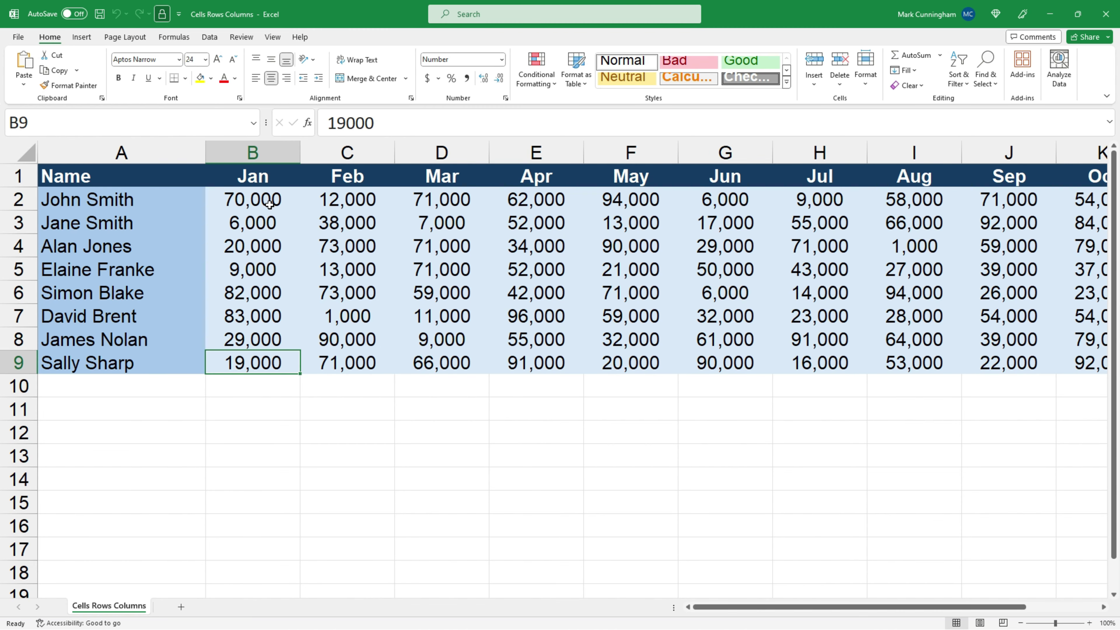
key("ctrl+Right")
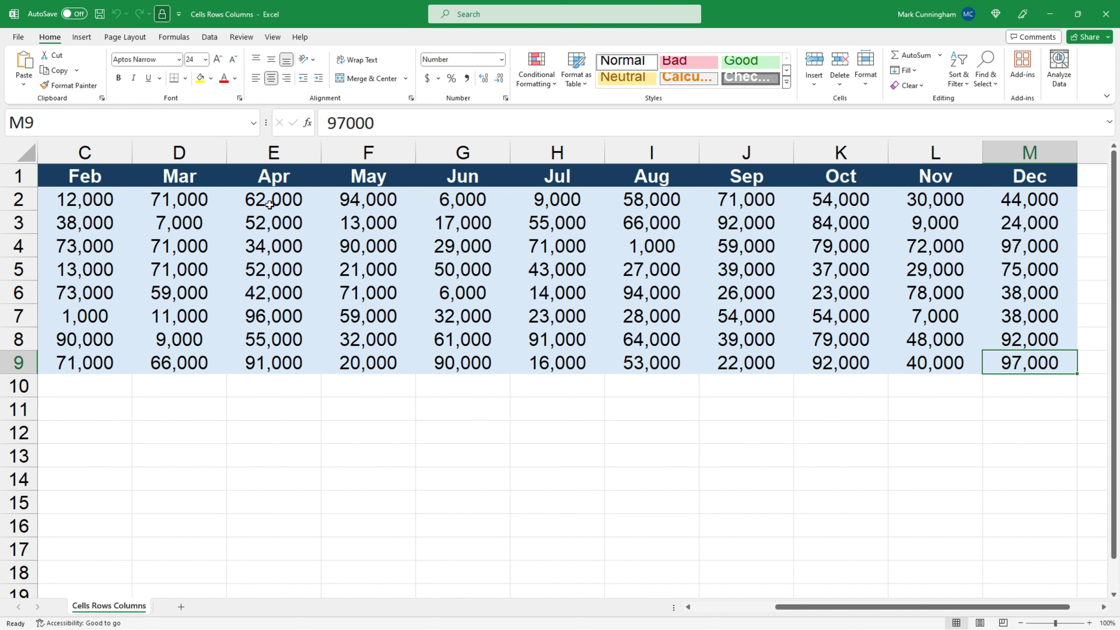
key("ctrl+Left")
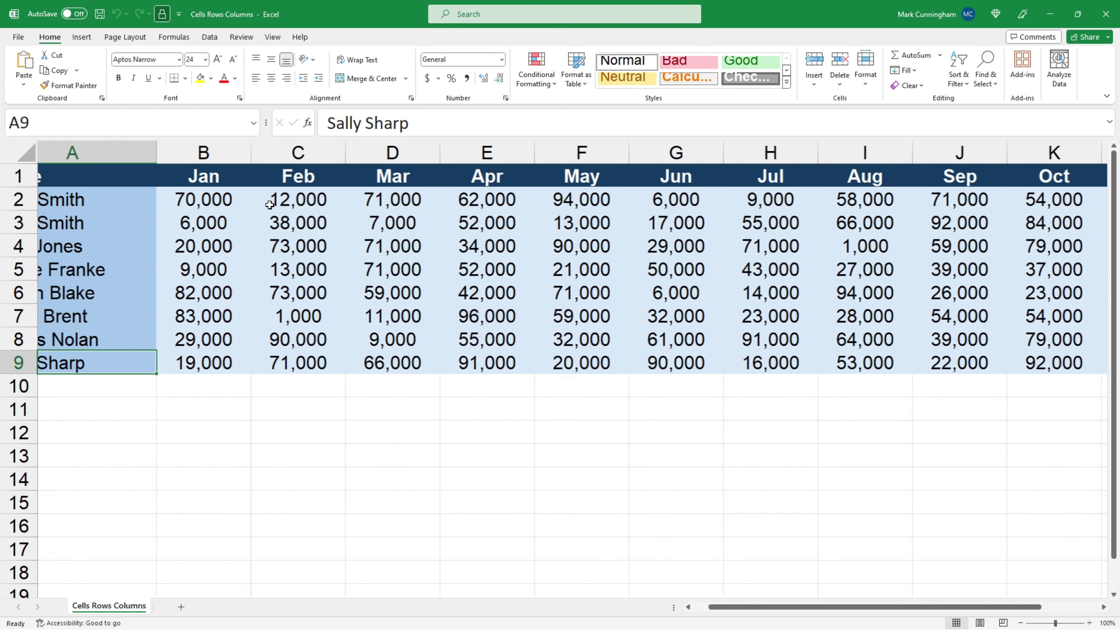
- Starting from cell B2, extend the selection one cell at a time down the Jan column to B9
left_click(269, 204)
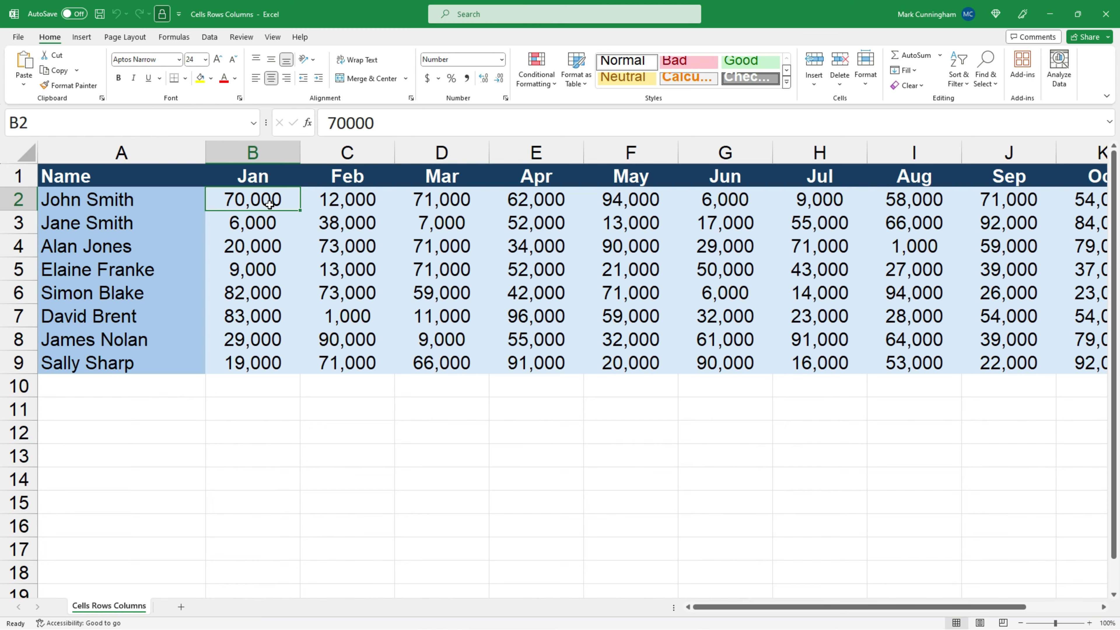
key("shift+Down")
key("shift+Down")
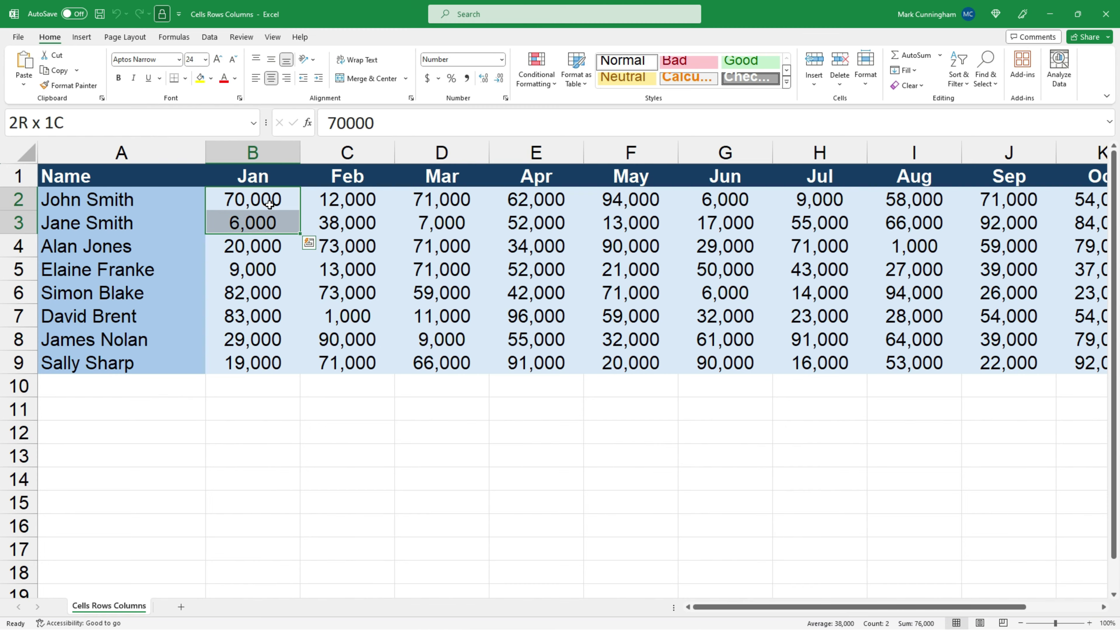
key("shift+Down")
key("shift+Down")
key("shift+Down")
key("shift+Down")
key("shift+Down")
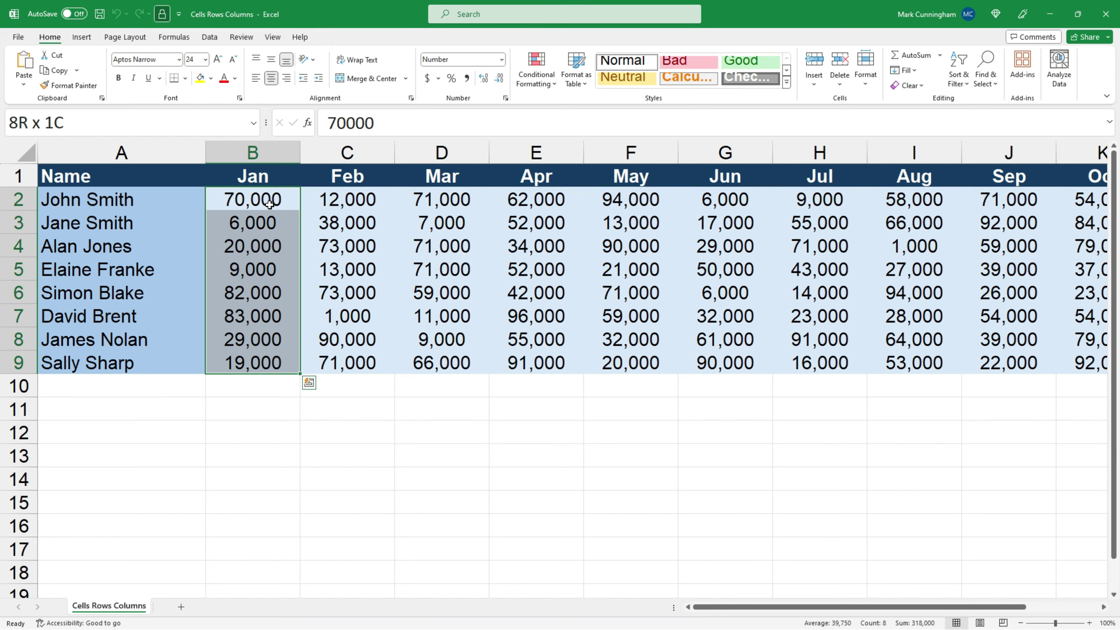
- Extend the selected Jan figures one column at a time through Apr (B2:E9), and reset the selection to cell B2
key("shift+Right")
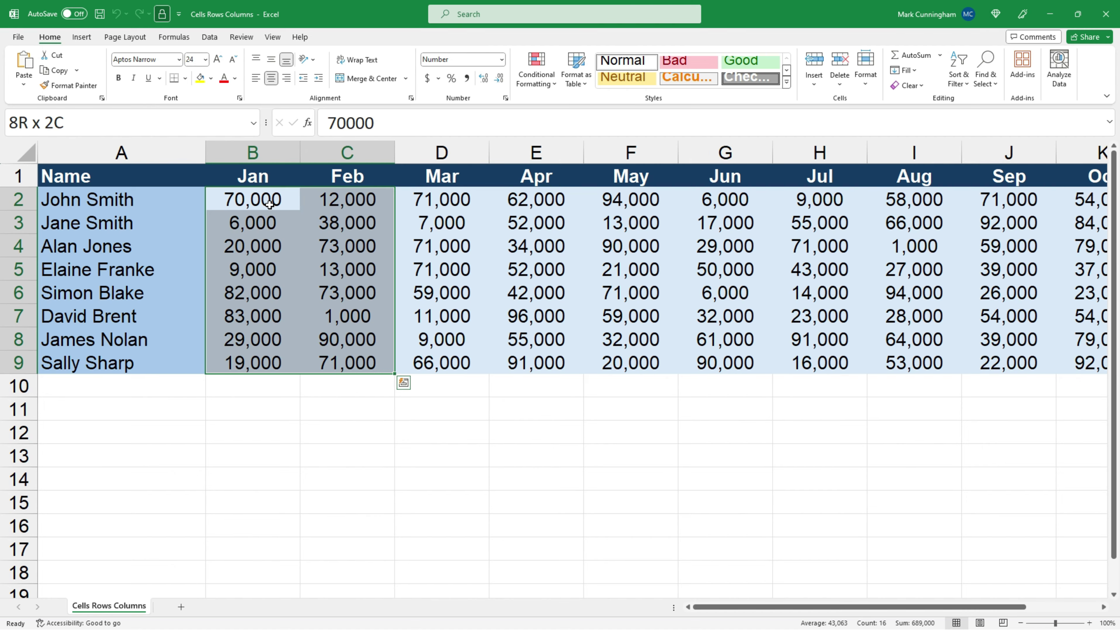
key("shift+Right")
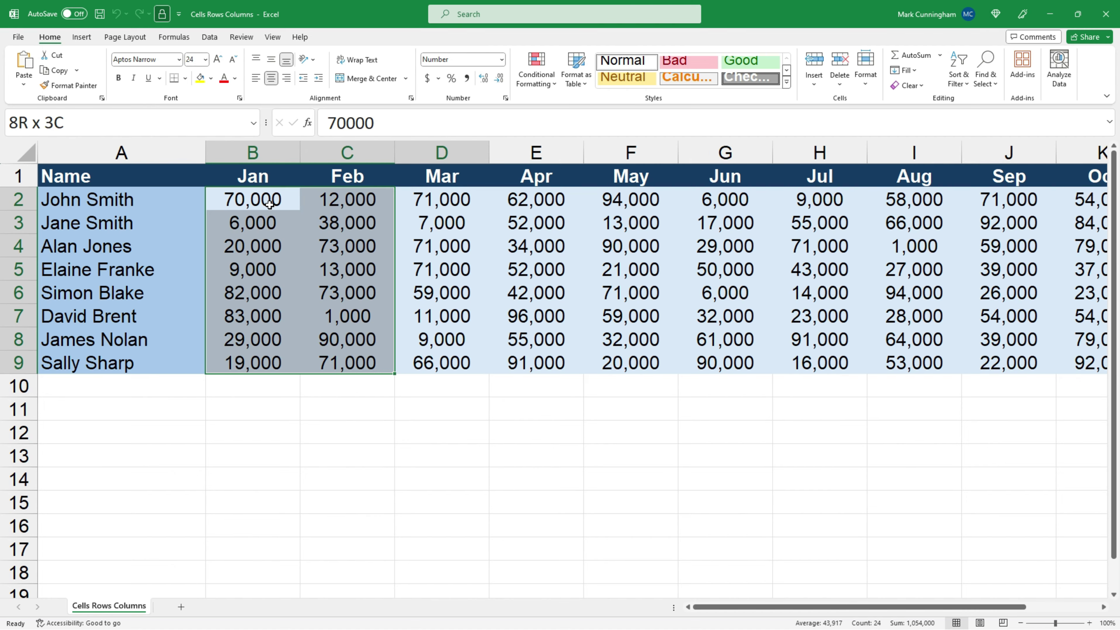
key("shift+Right")
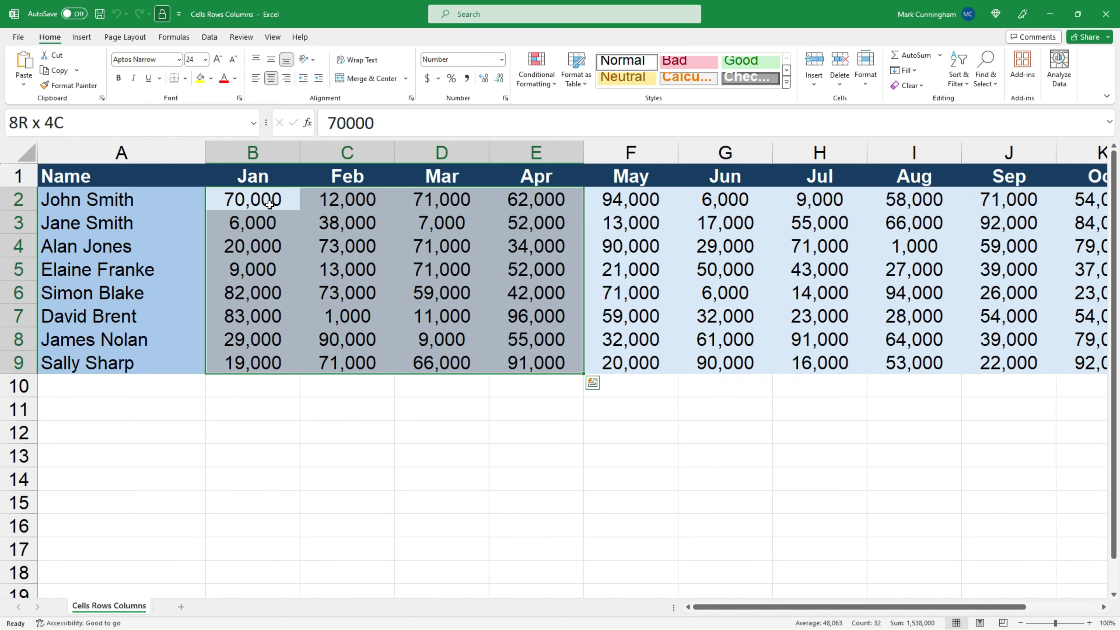
left_click(270, 203)
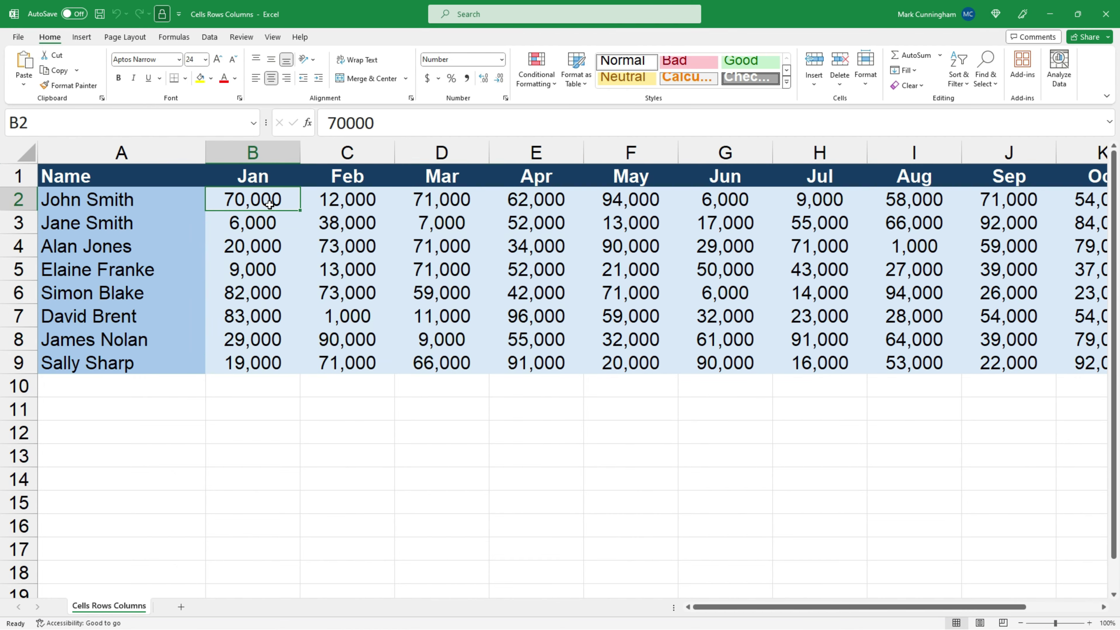